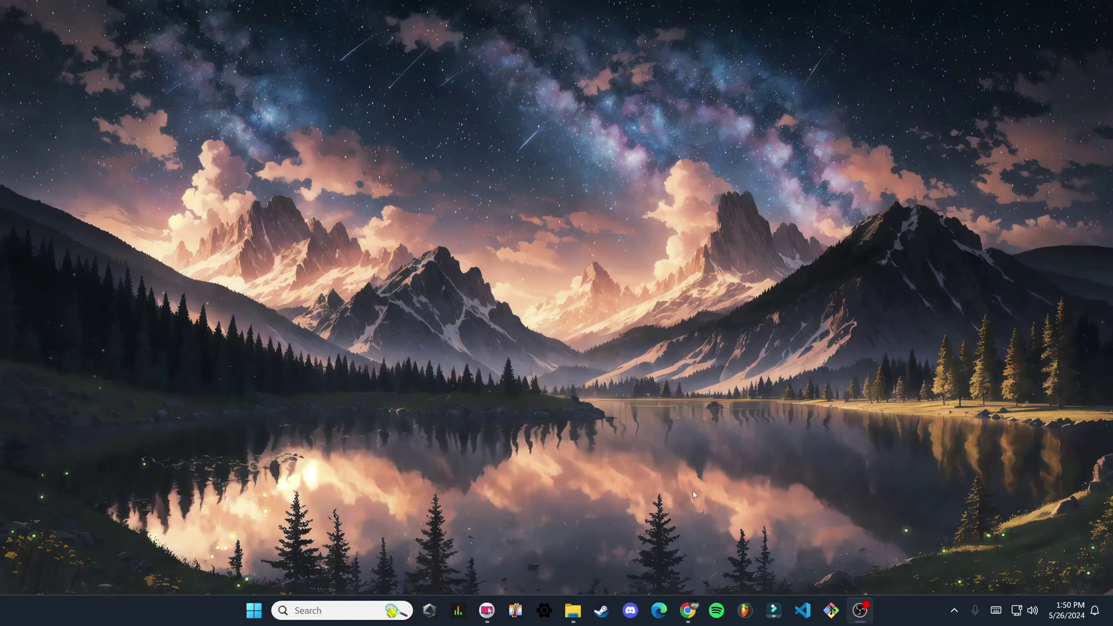
Launch FL Studio 21 and nudge the Channel rack with the four 808 drum channels up-left.
click(746, 610)
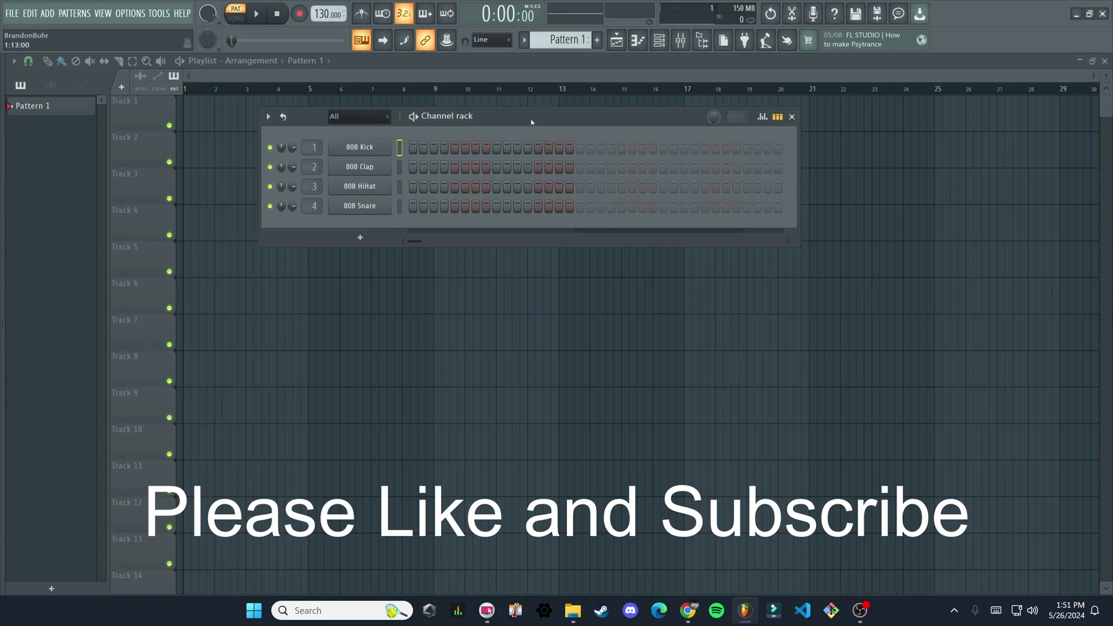
drag(531, 121, 512, 115)
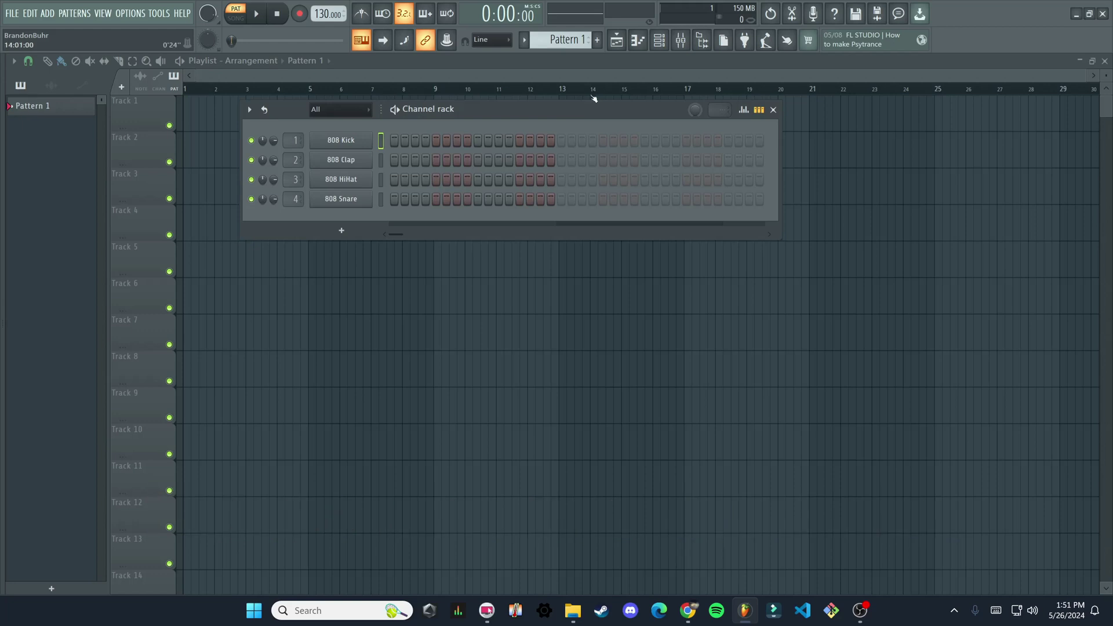
Open Options > Audio settings and expand the Device list of DirectSound and ASIO drivers.
click(132, 15)
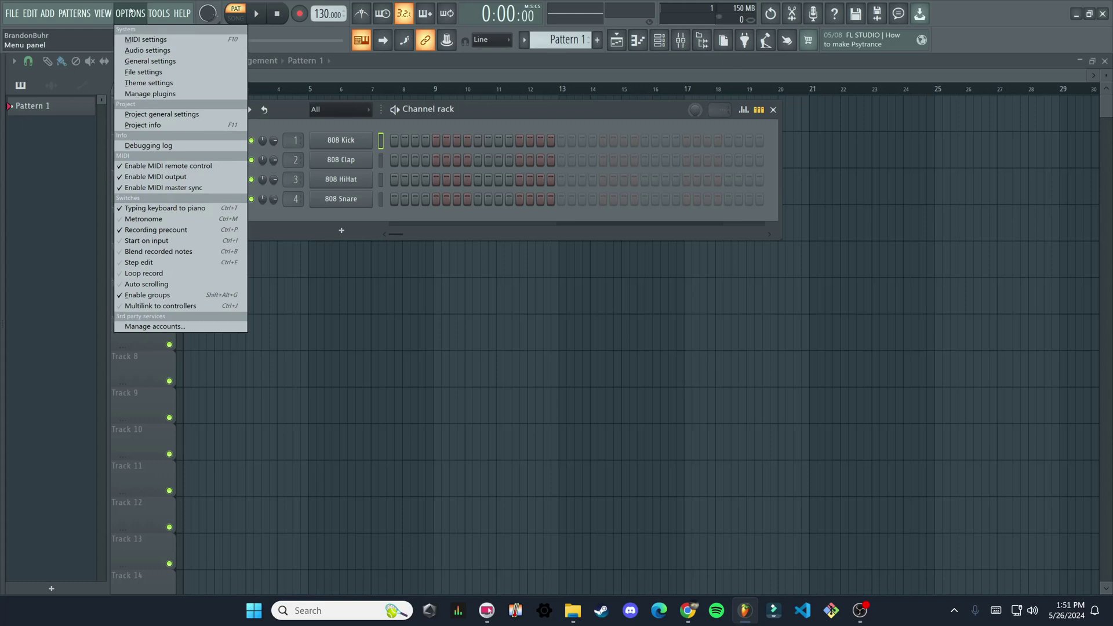
click(184, 51)
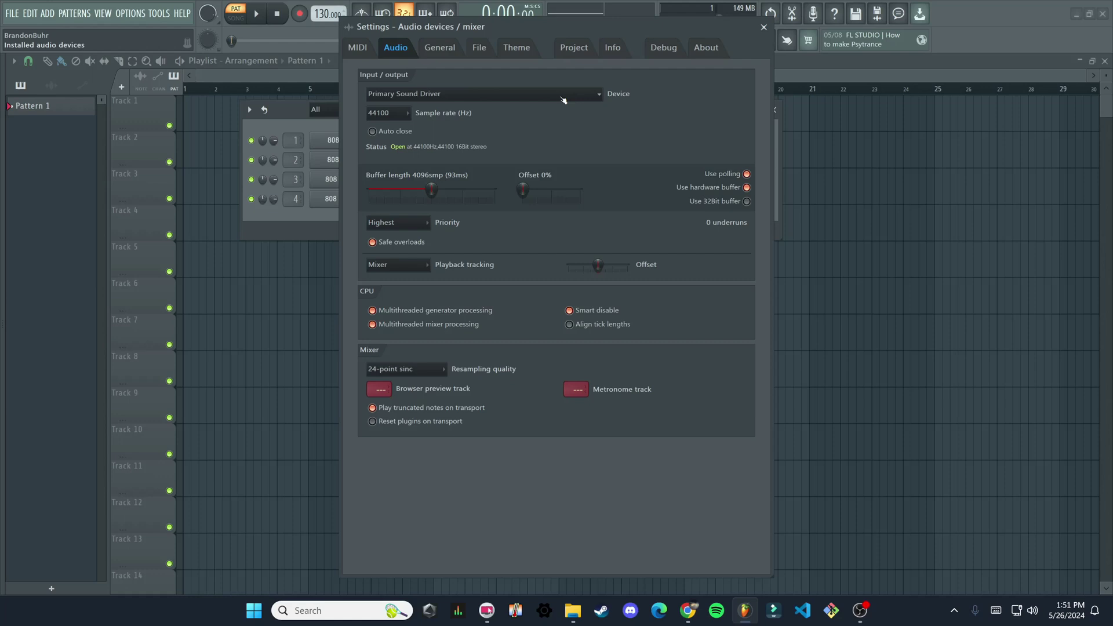
click(456, 94)
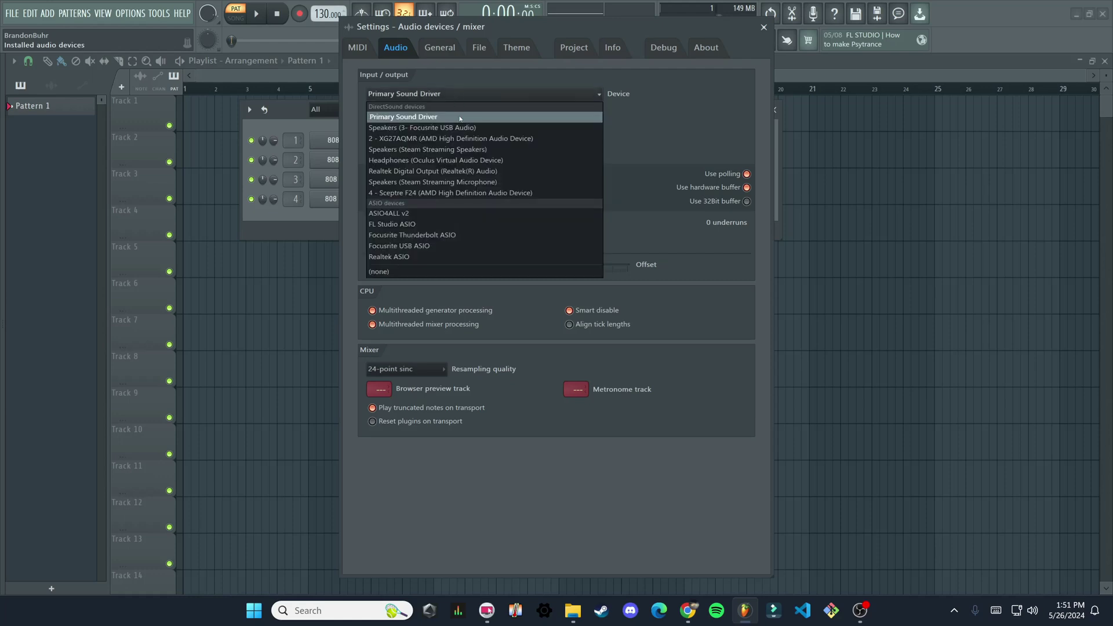
click(608, 96)
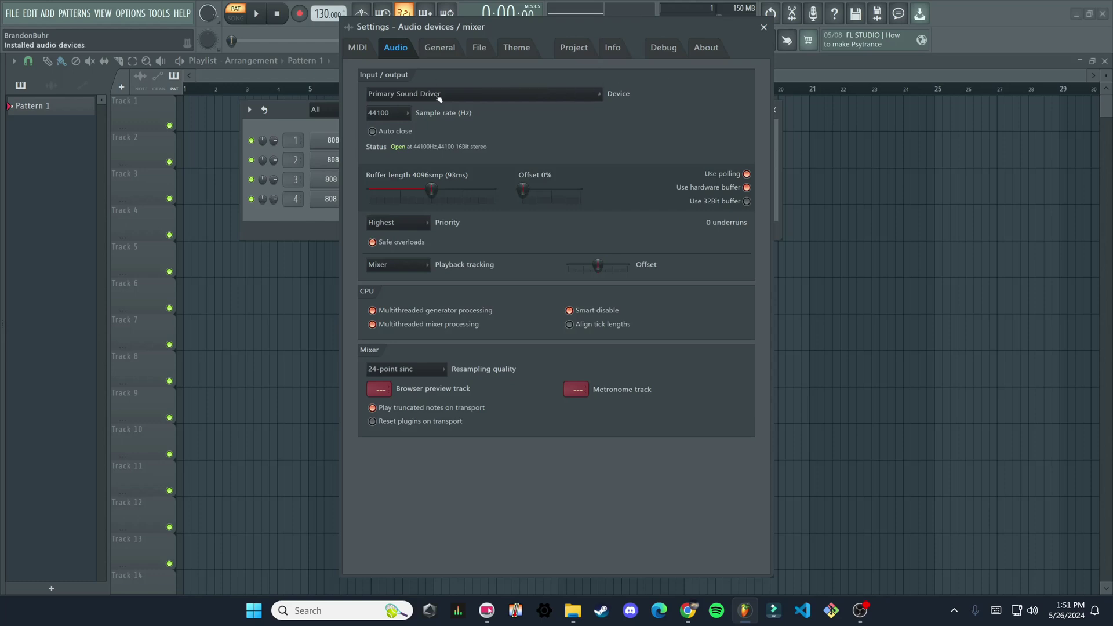
click(505, 97)
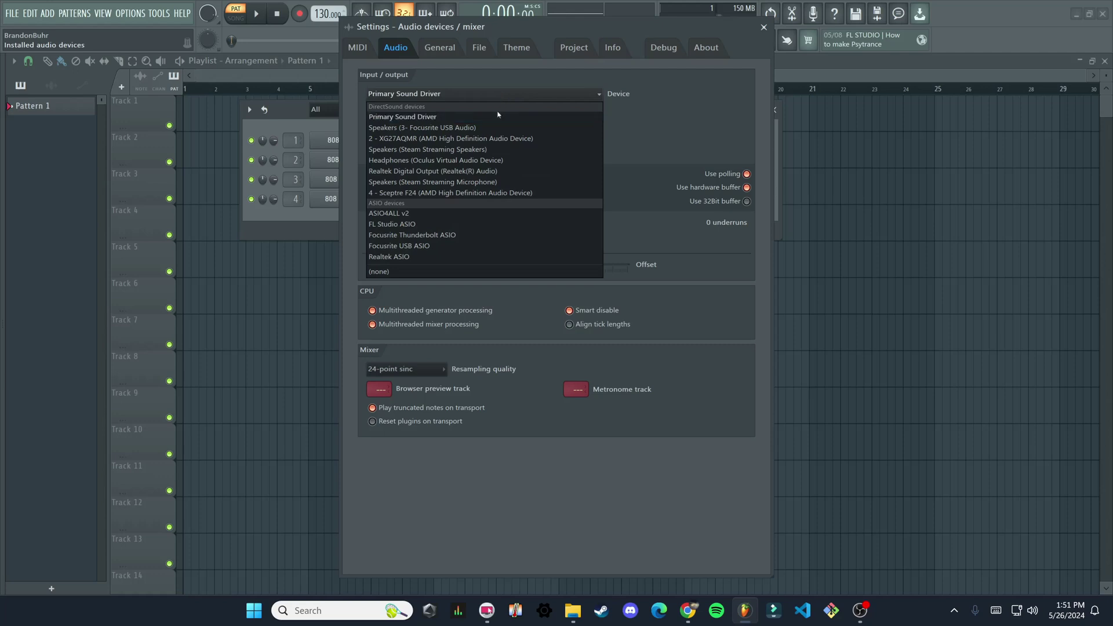
Try Focusrite USB ASIO, revert the device to Primary Sound Driver, and close the settings.
click(442, 251)
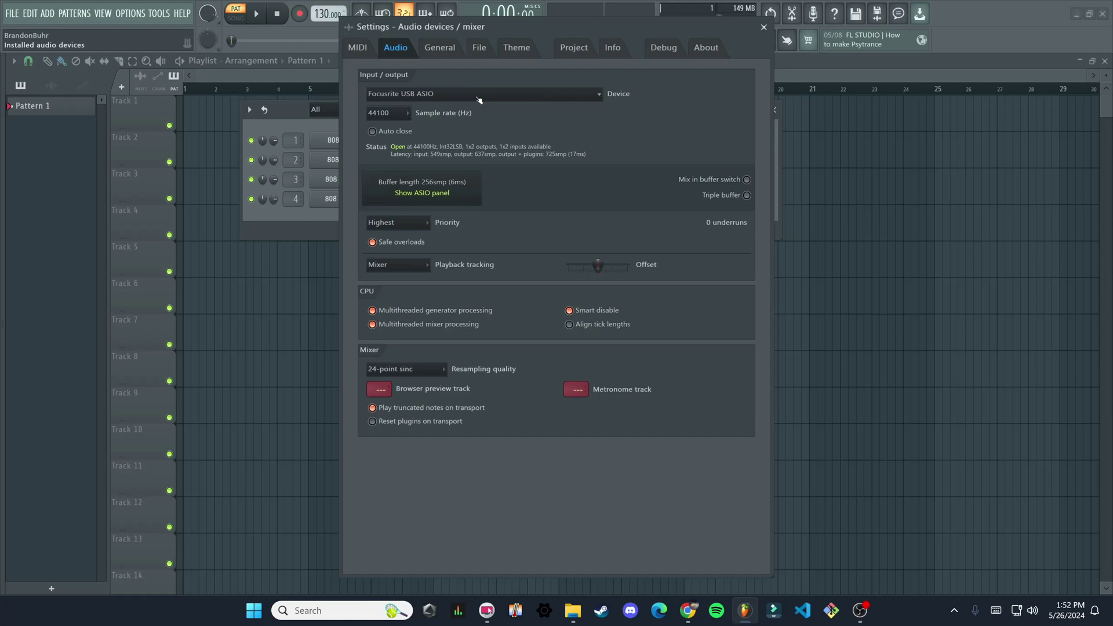
click(477, 96)
click(476, 115)
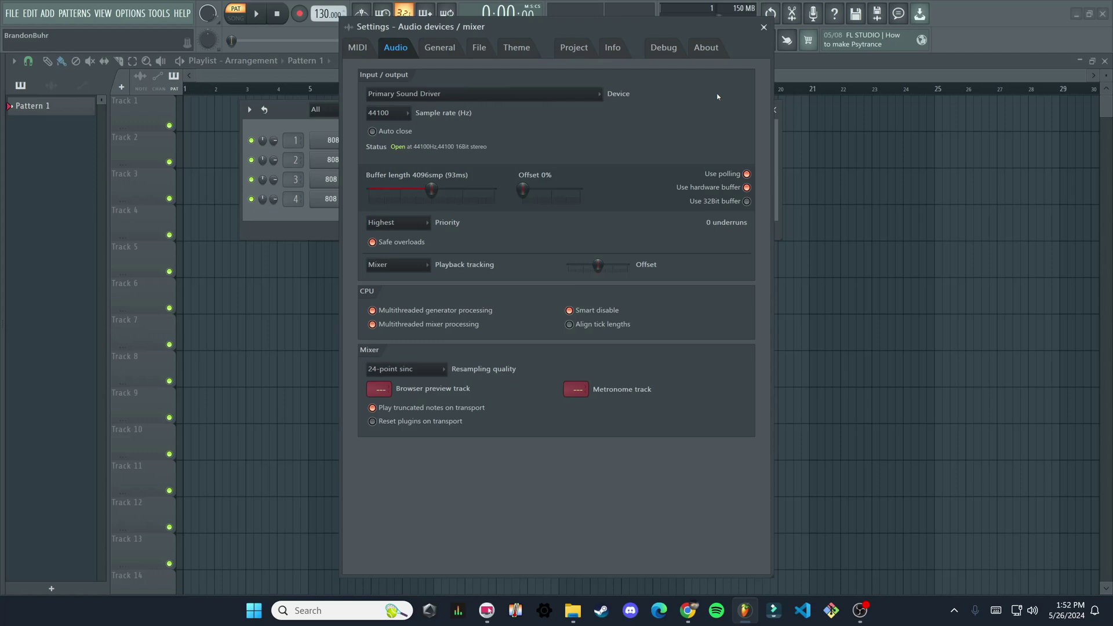
click(486, 94)
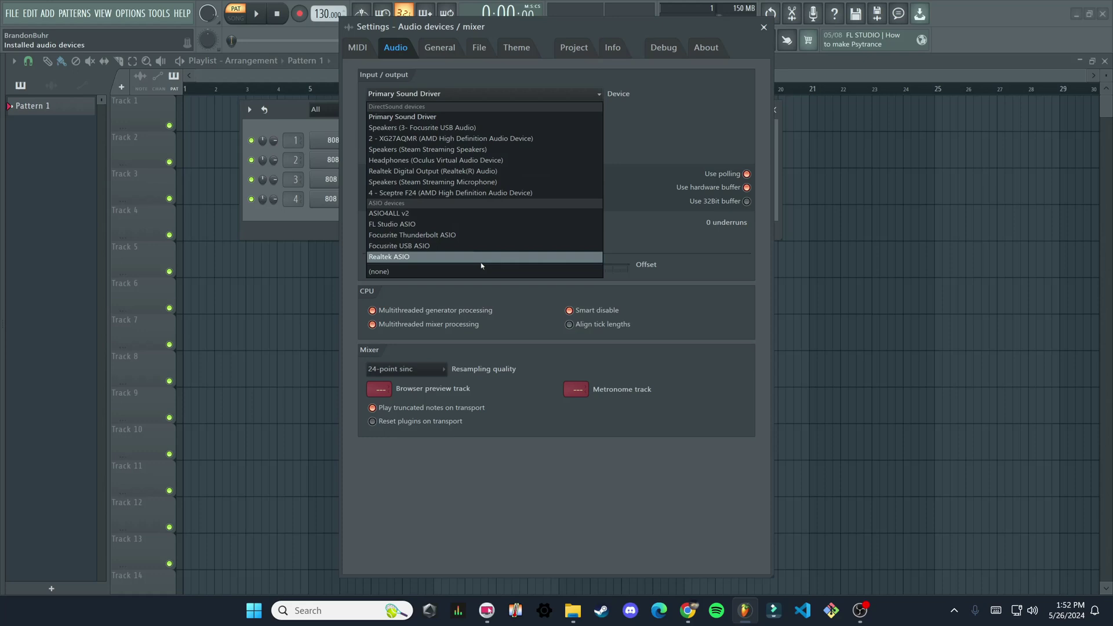
click(590, 85)
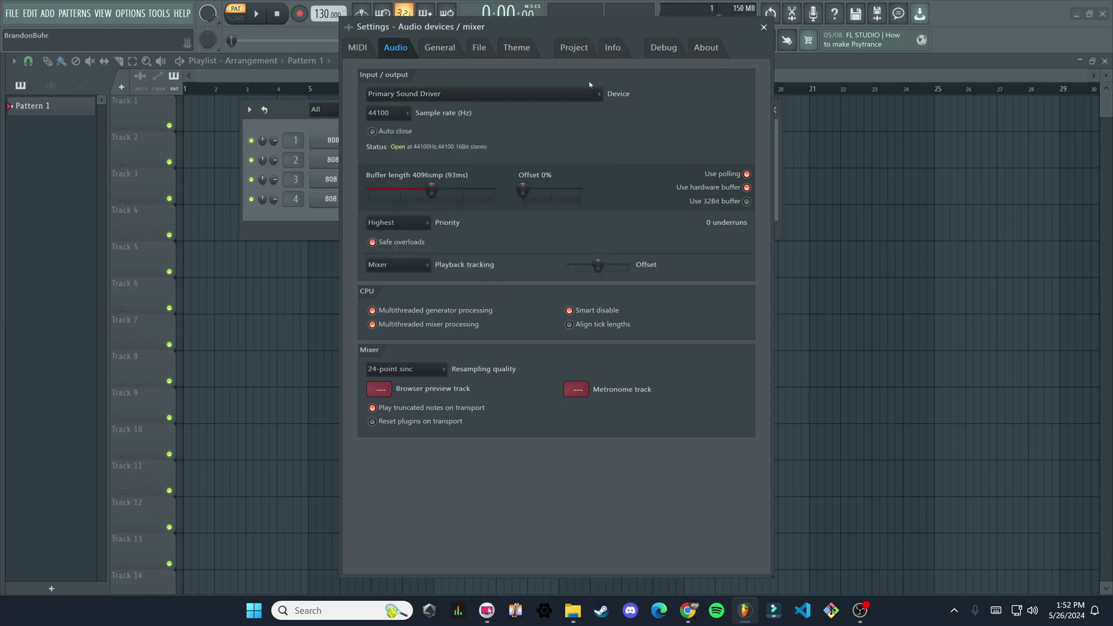
click(763, 26)
drag(609, 115, 625, 120)
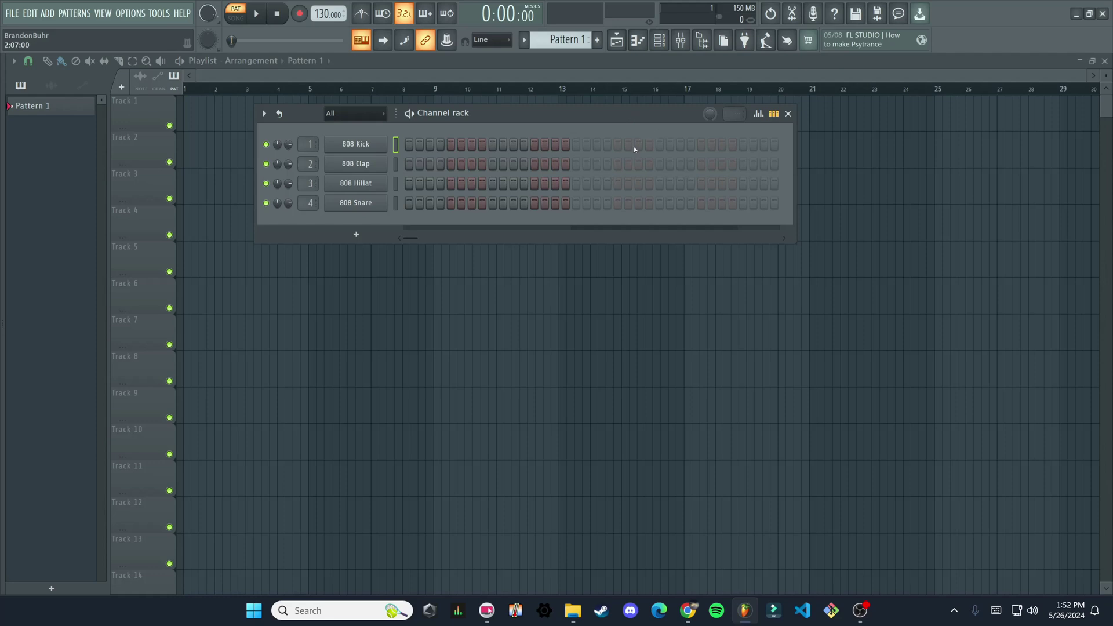
Open the Mixer (F9) and, after clicking through neighbouring inserts, settle on Insert 1.
click(682, 41)
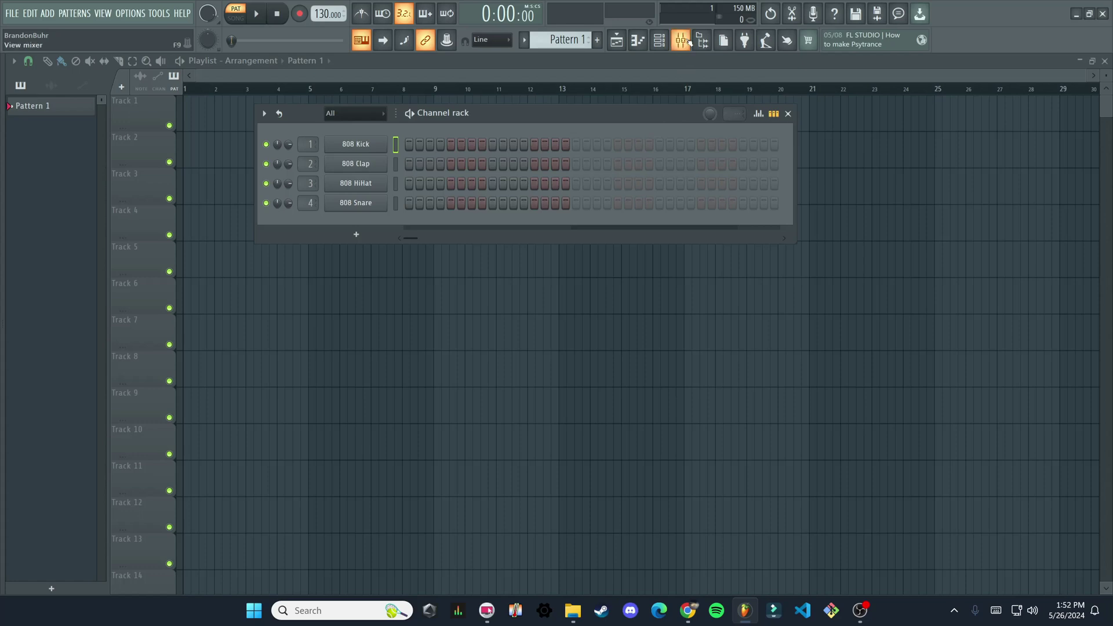
click(688, 43)
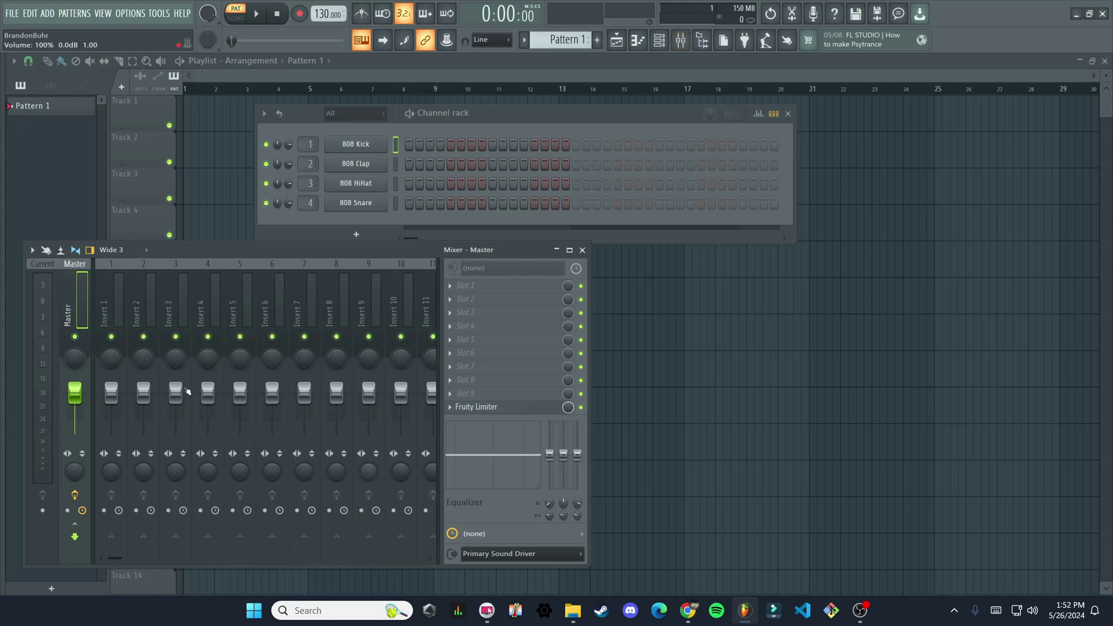
click(116, 315)
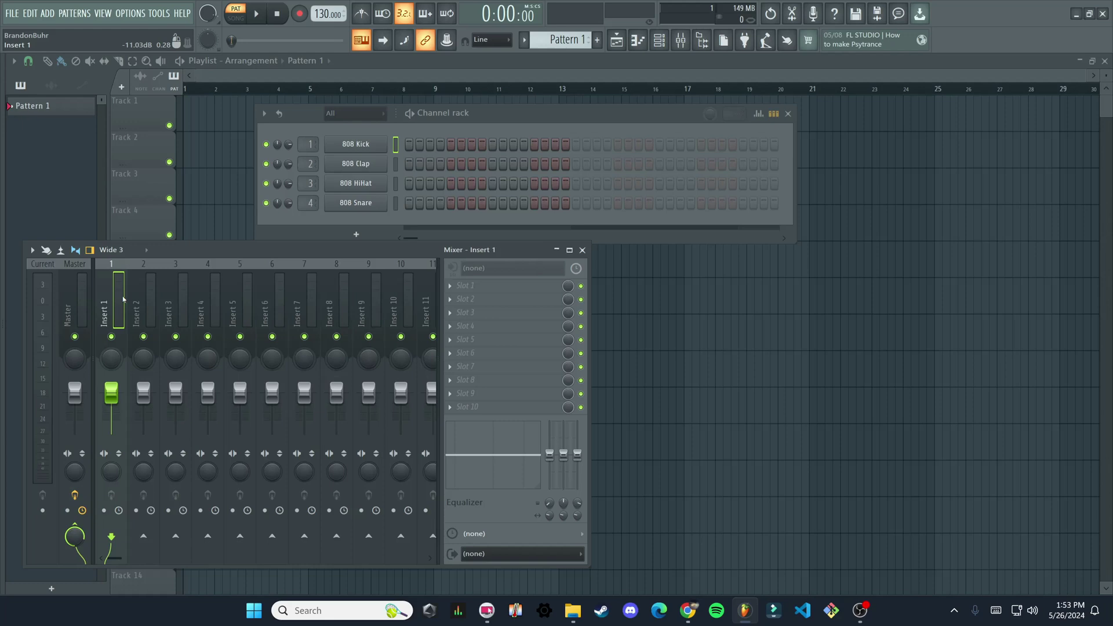
click(144, 307)
click(181, 299)
click(209, 301)
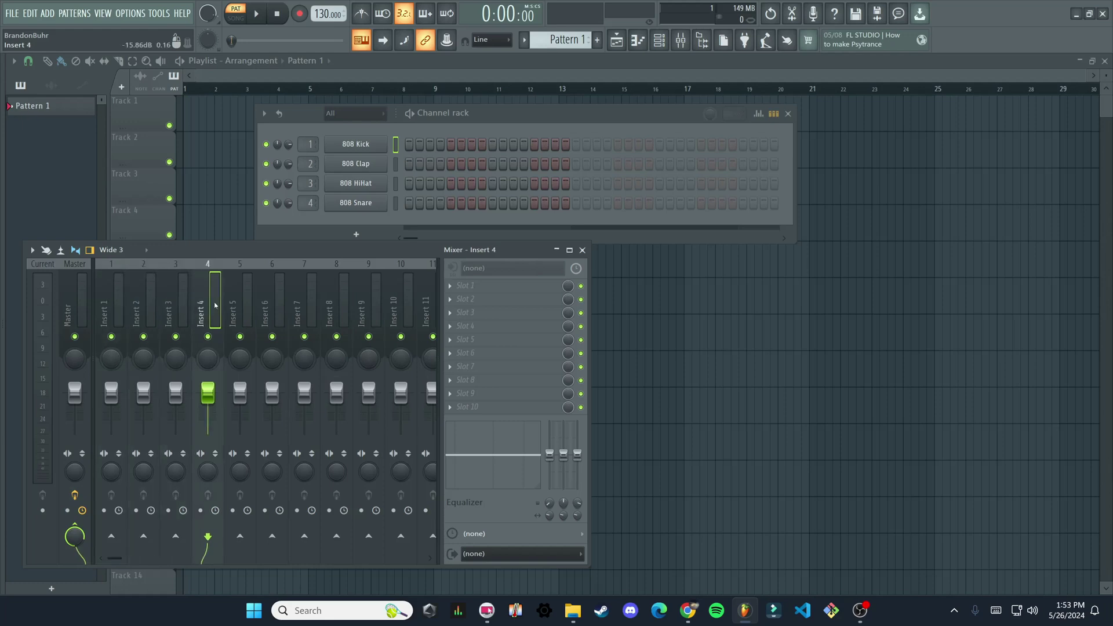
click(115, 304)
click(152, 307)
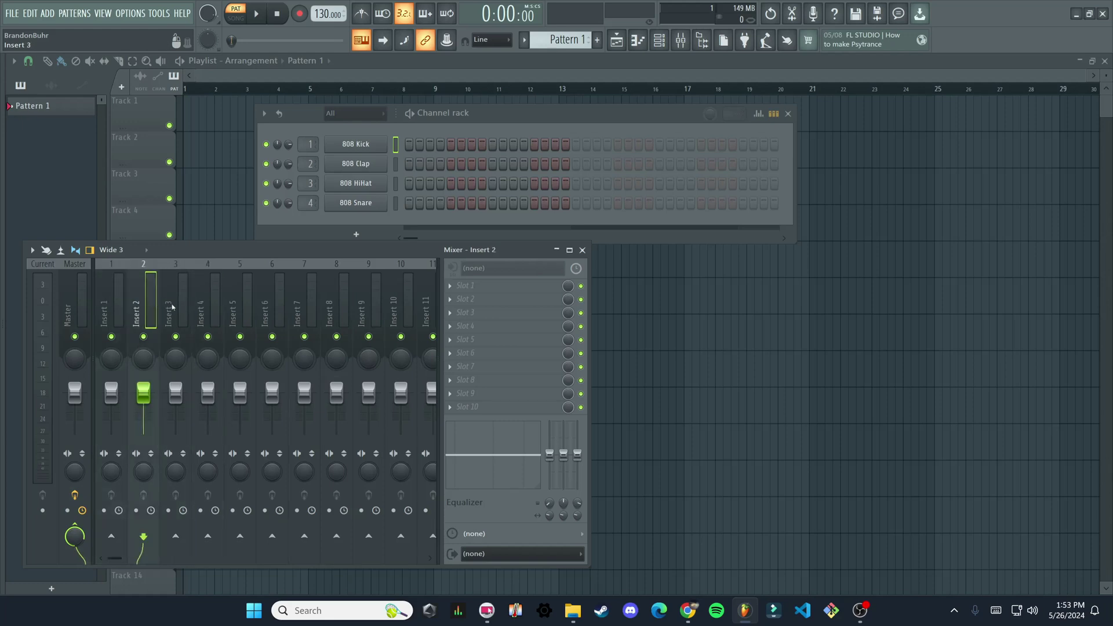
click(178, 301)
click(111, 299)
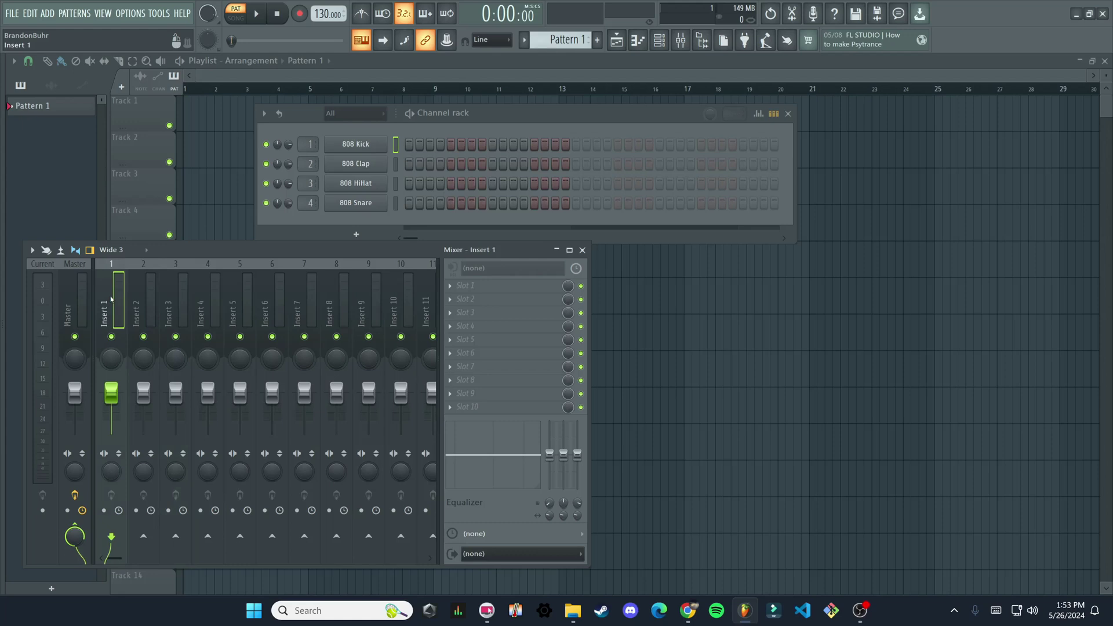
Open the options menu for Insert 1's first effect slot.
click(495, 285)
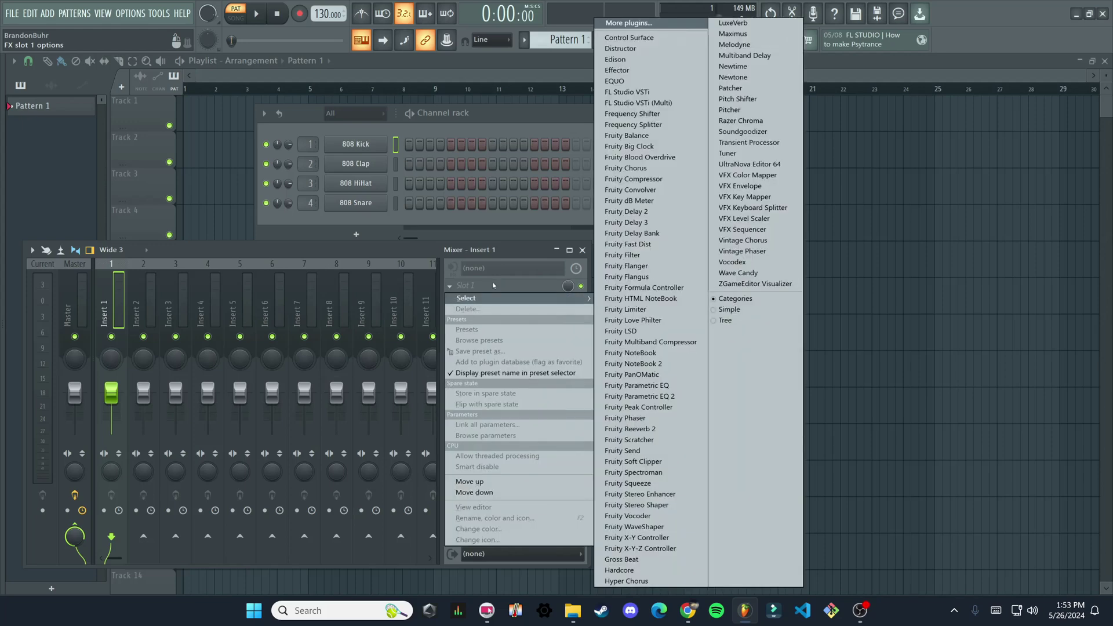
Load Edison into Insert 1's Slot 1, move its window right, and open its file menu.
click(644, 60)
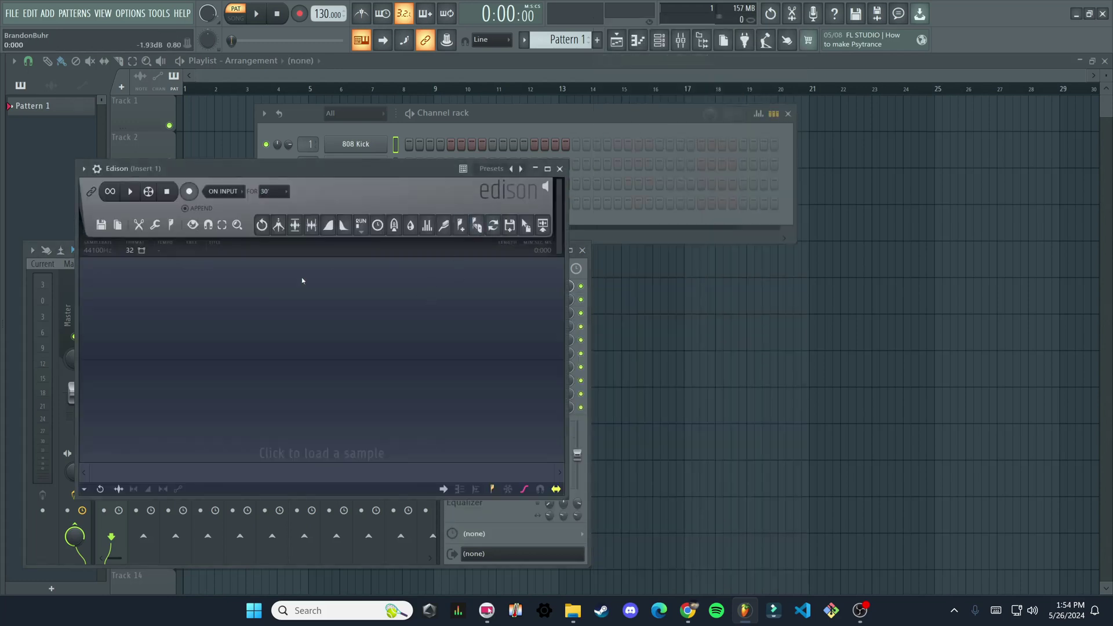
drag(357, 168, 878, 210)
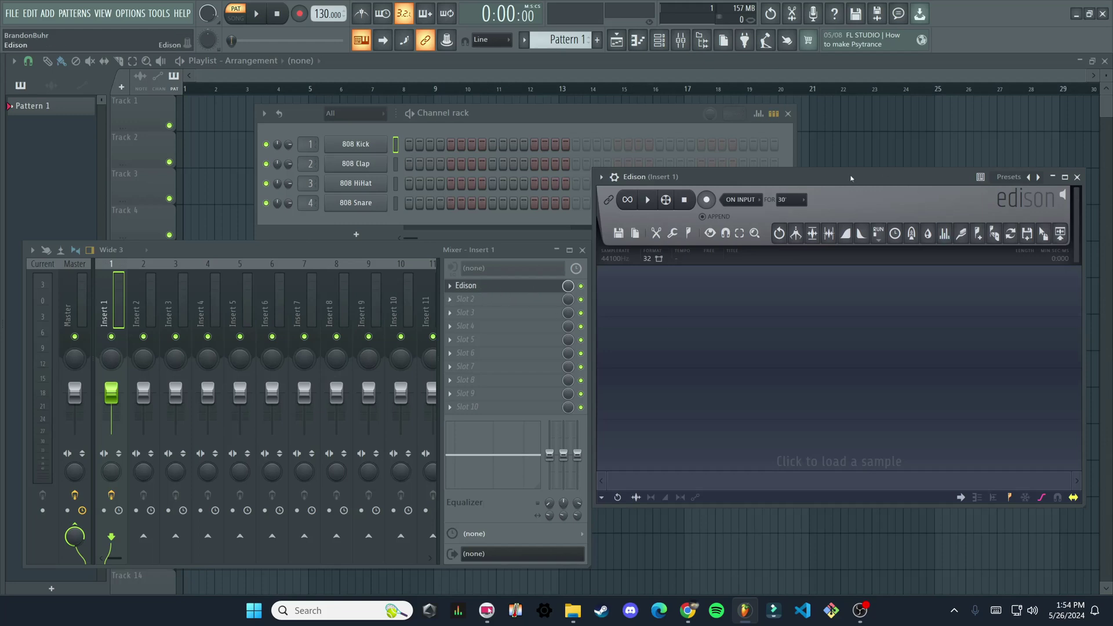
drag(851, 178, 862, 202)
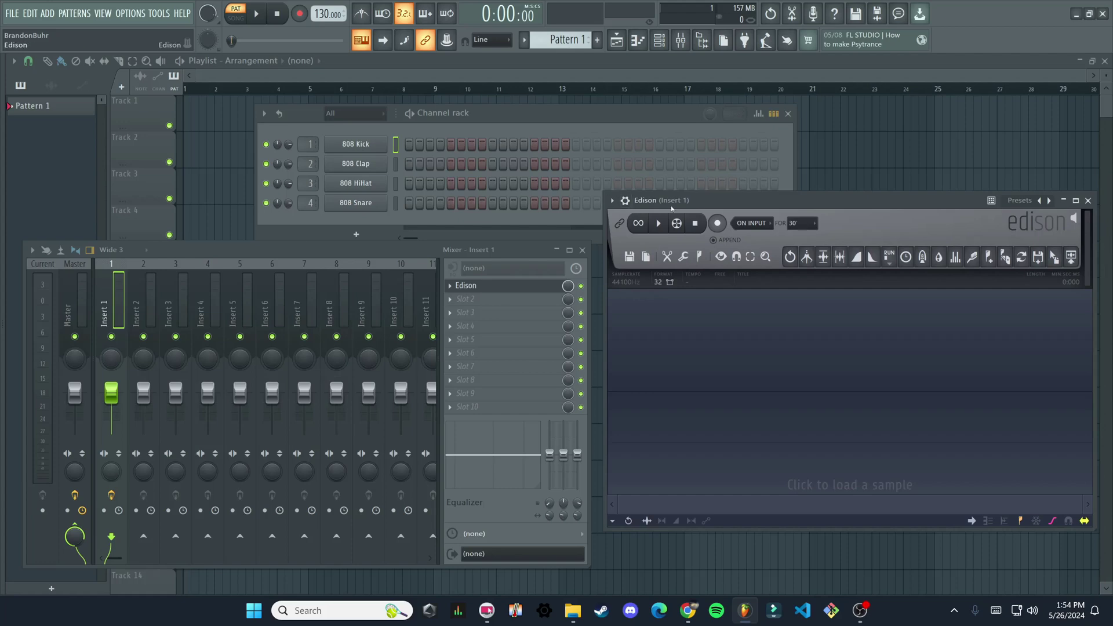
click(631, 257)
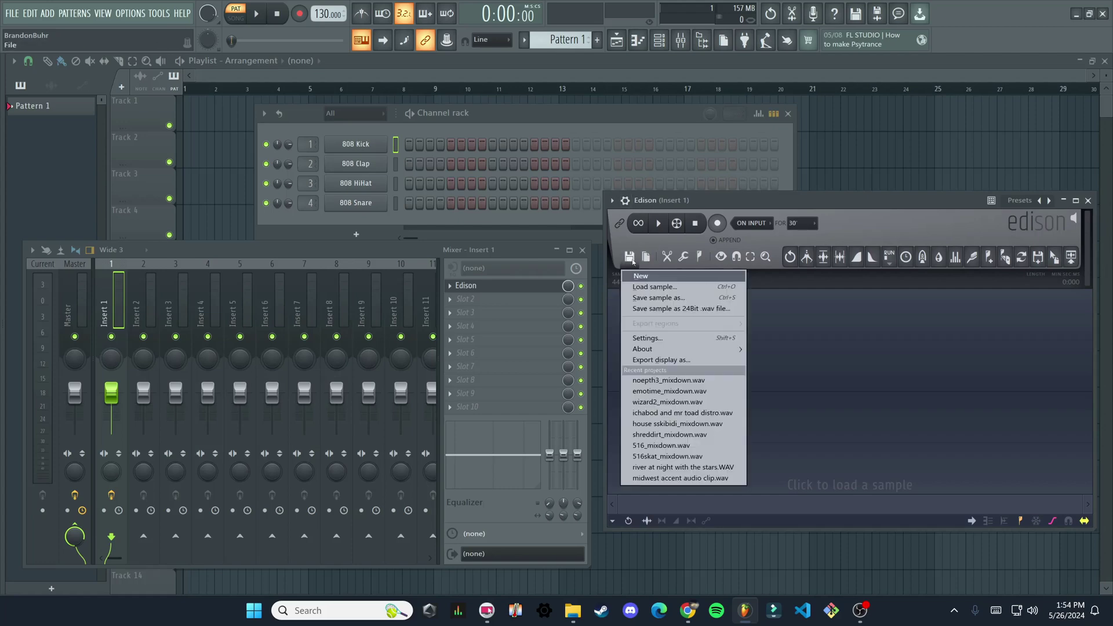
Choose Load sample in Edison and browse to the Downloads folder's WAV files.
click(655, 287)
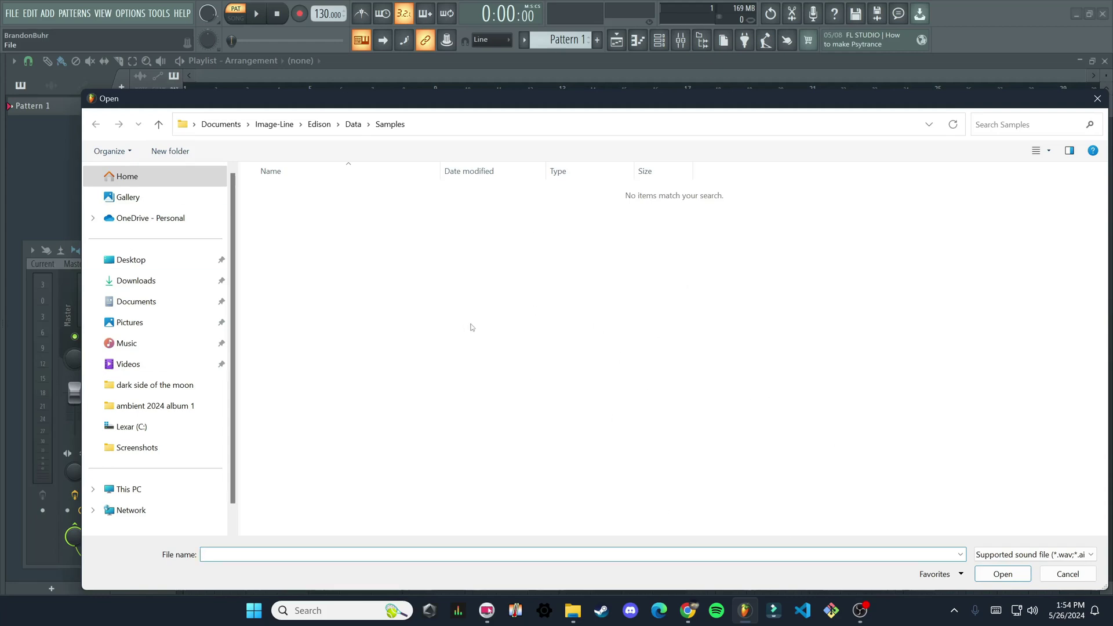
click(142, 281)
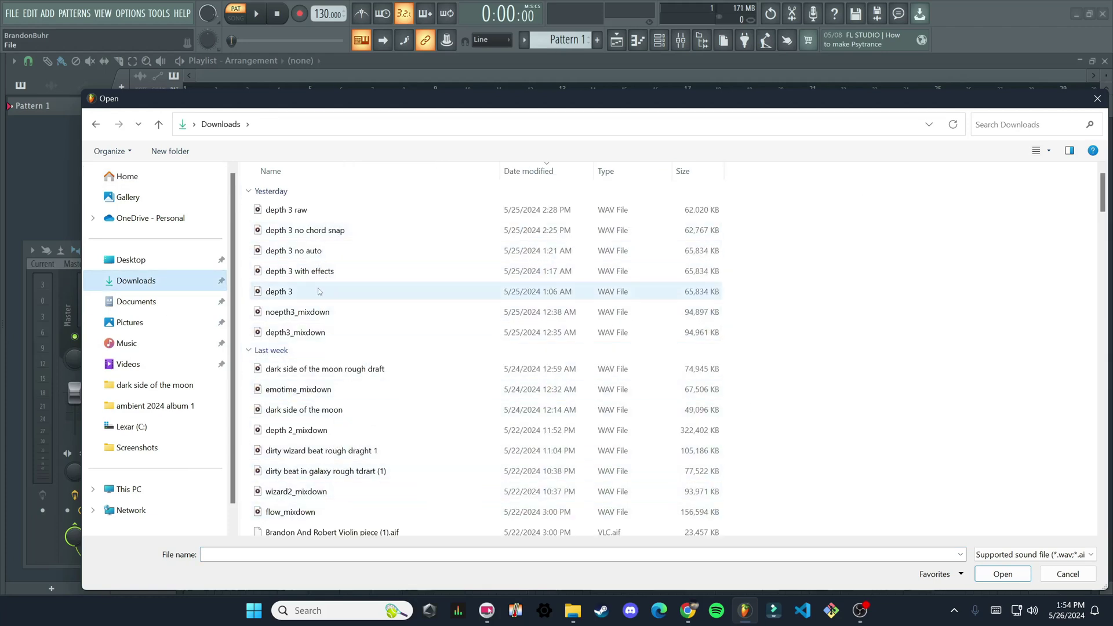
double_click(320, 211)
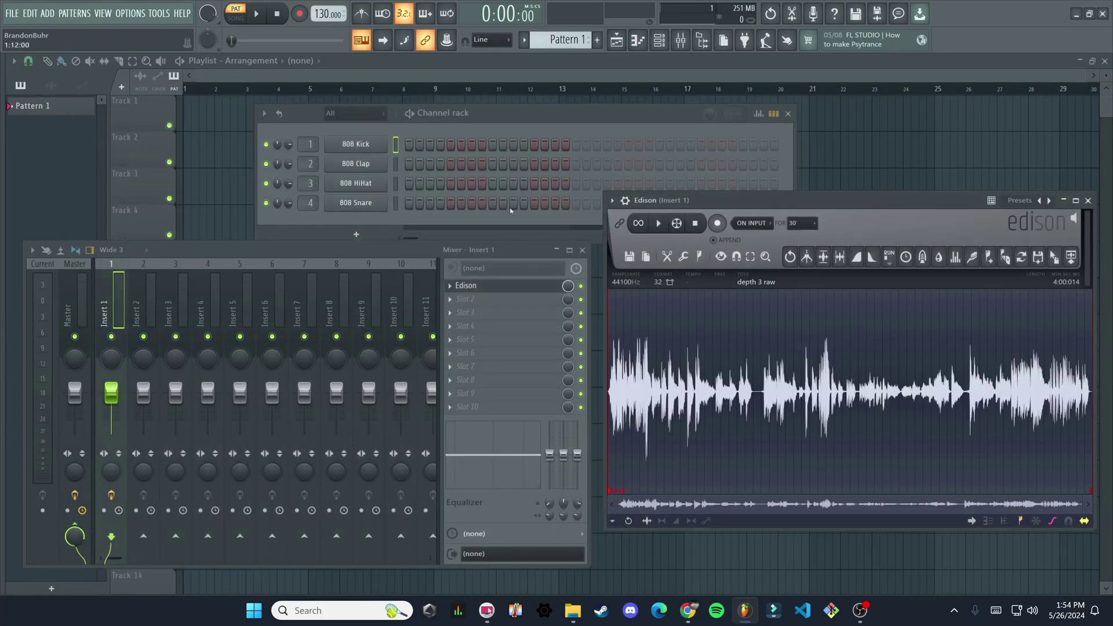
drag(897, 198, 806, 163)
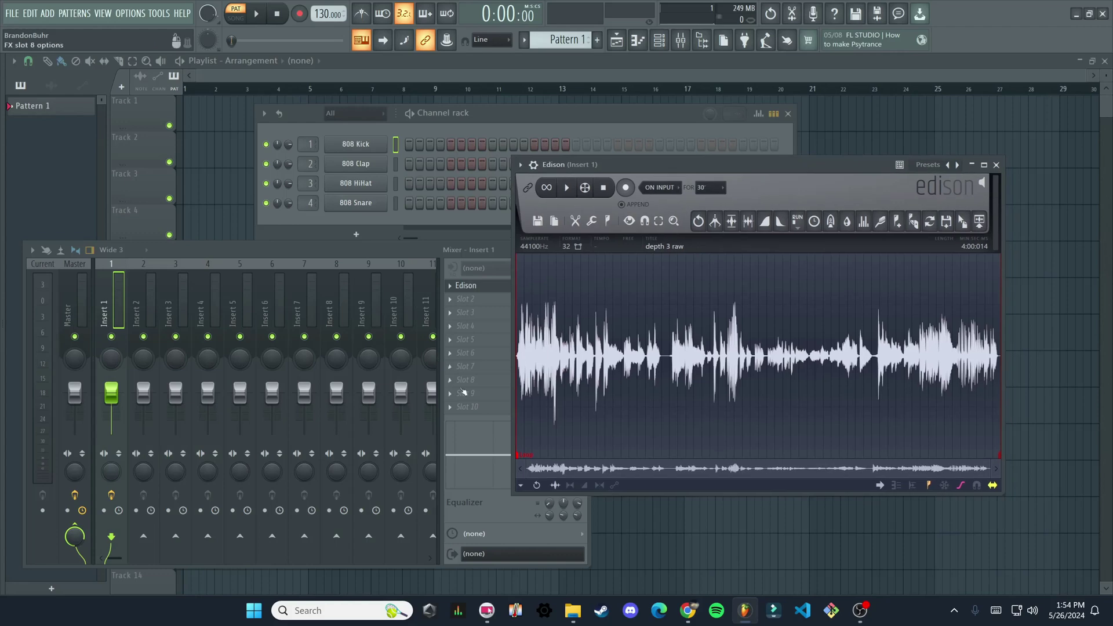
click(698, 227)
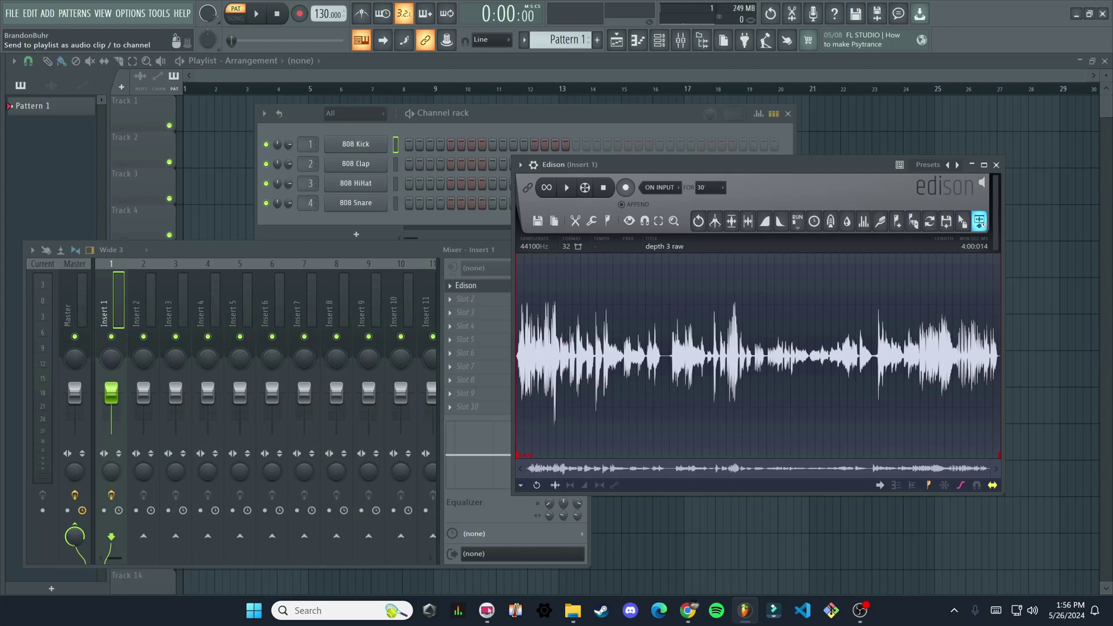
Send the Edison recording to Track 1 as clip depth 3 raw_2, close floating windows, and zoom out.
click(979, 222)
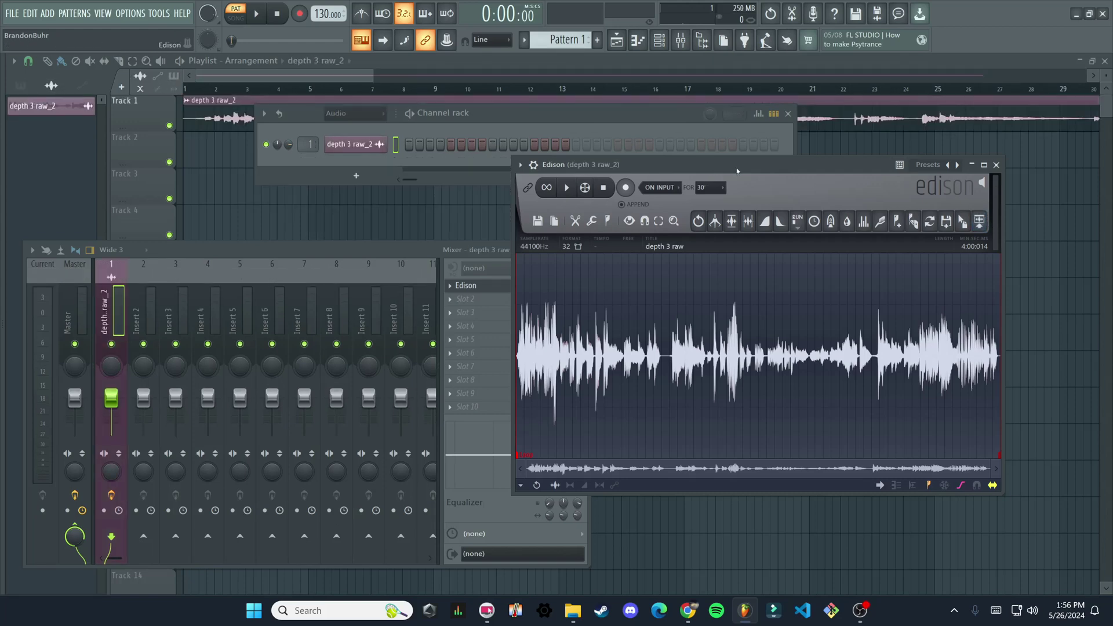
drag(737, 171, 839, 253)
drag(585, 117, 616, 169)
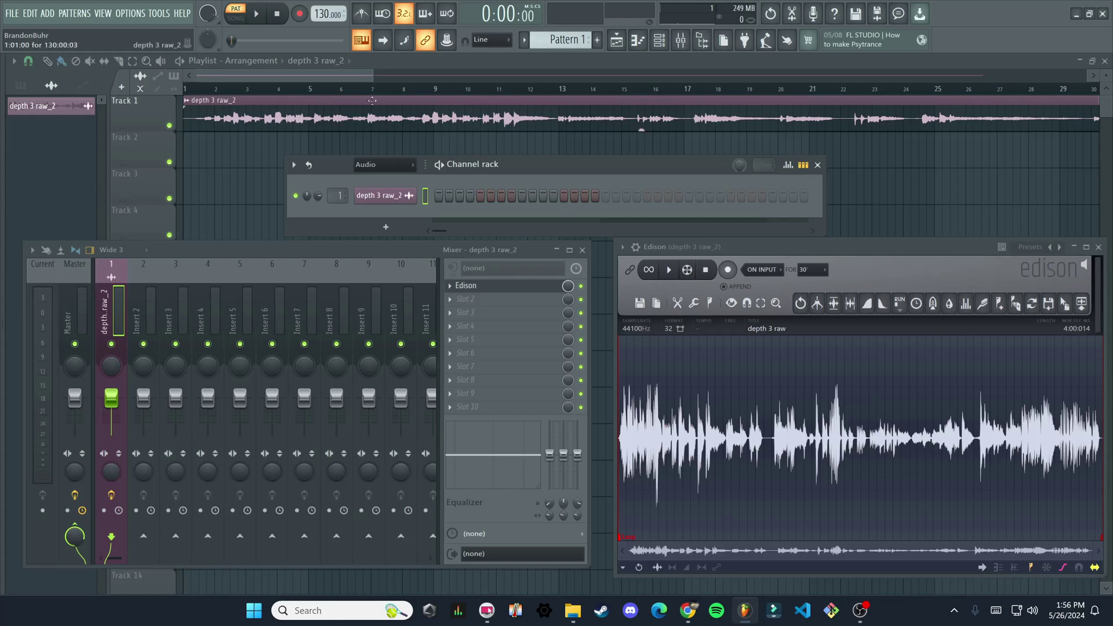
key(F12)
drag(373, 75, 979, 81)
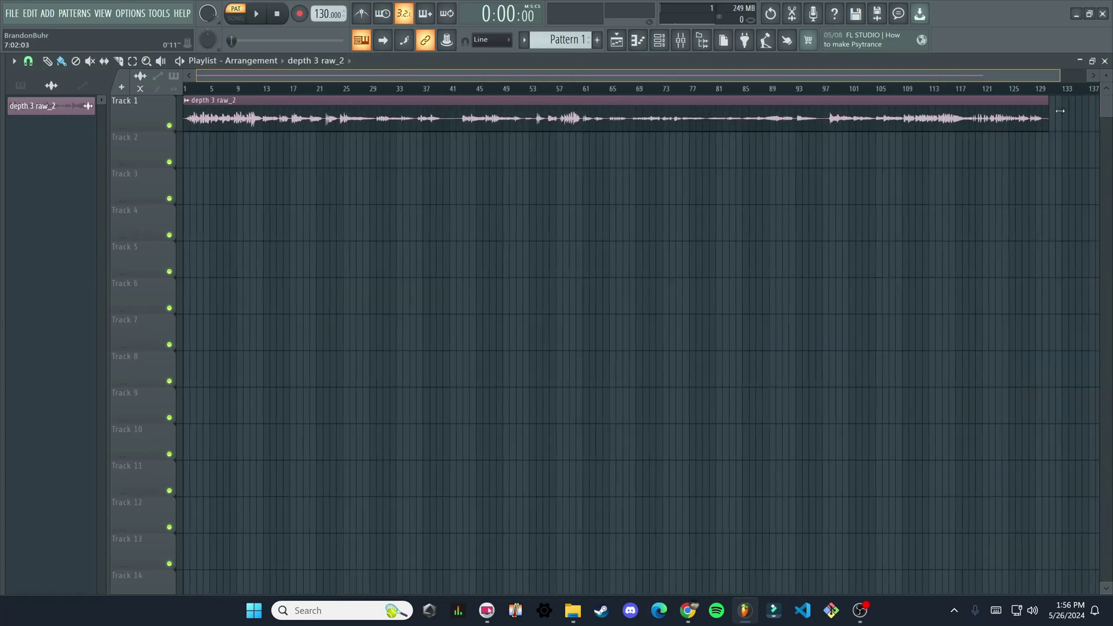
Switch the transport to SONG mode and scrub the playhead back along the playlist ruler.
click(976, 89)
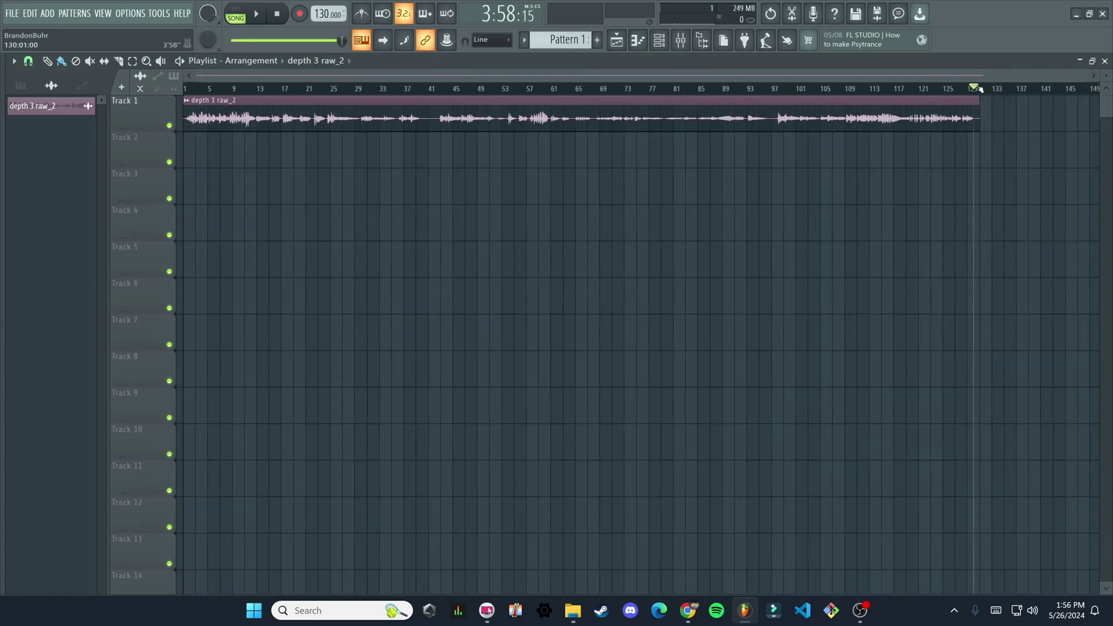
drag(979, 88, 580, 88)
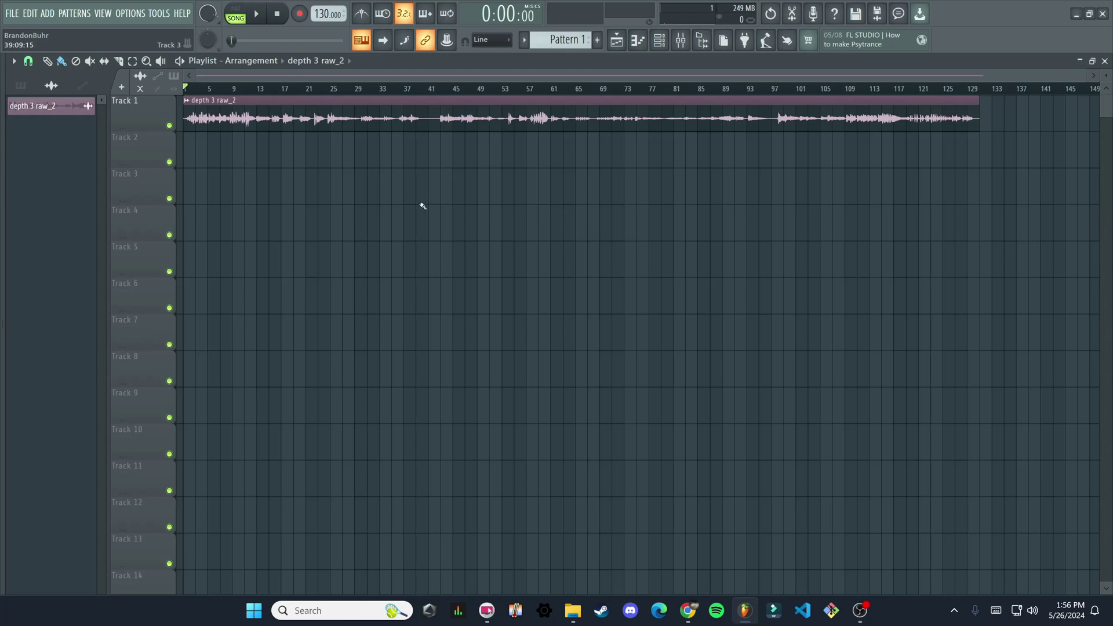
Toggle the channel rack, piano roll and playlist views, and move the piano roll aside.
click(656, 41)
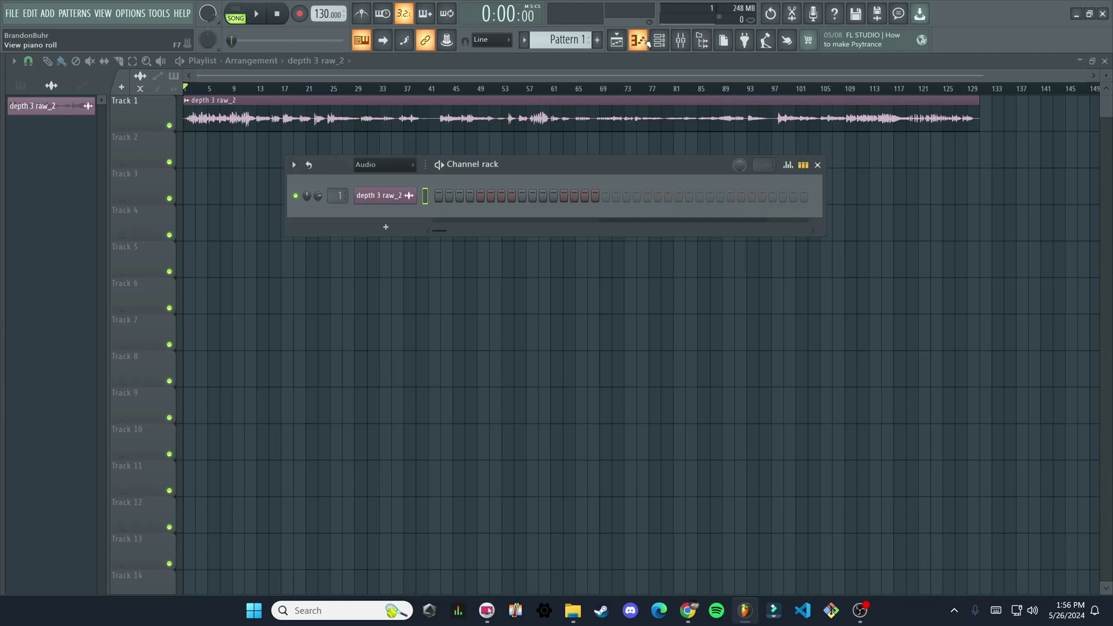
click(639, 41)
click(617, 41)
click(617, 41)
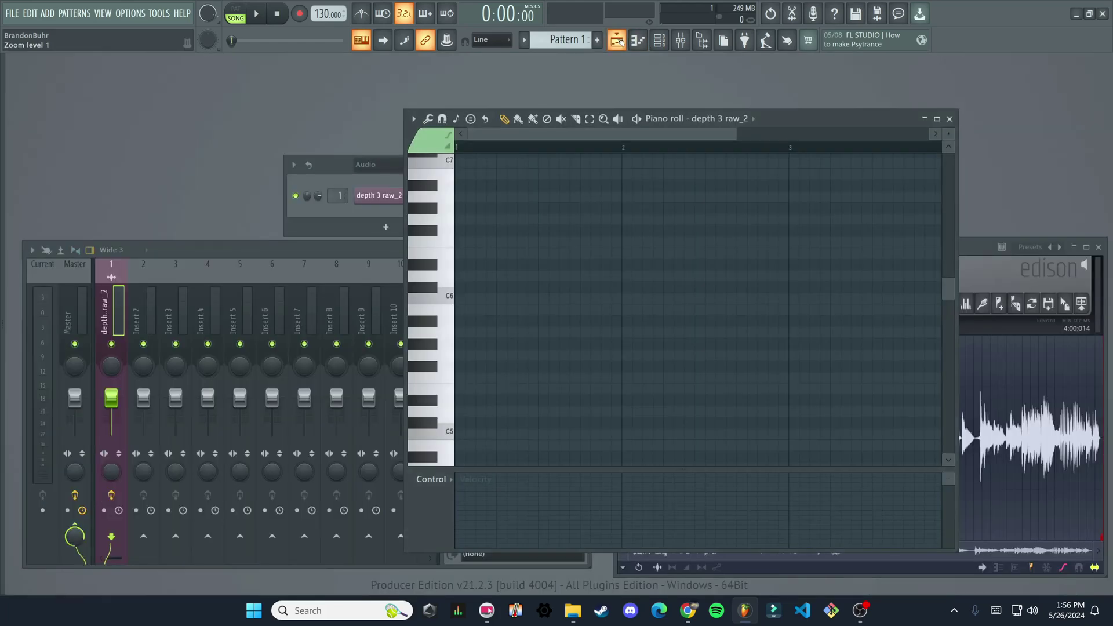
click(618, 40)
click(618, 41)
drag(787, 119, 670, 88)
Reopen the playlist, then show the piano roll, channel rack and mixer, and toggle the browser.
click(630, 41)
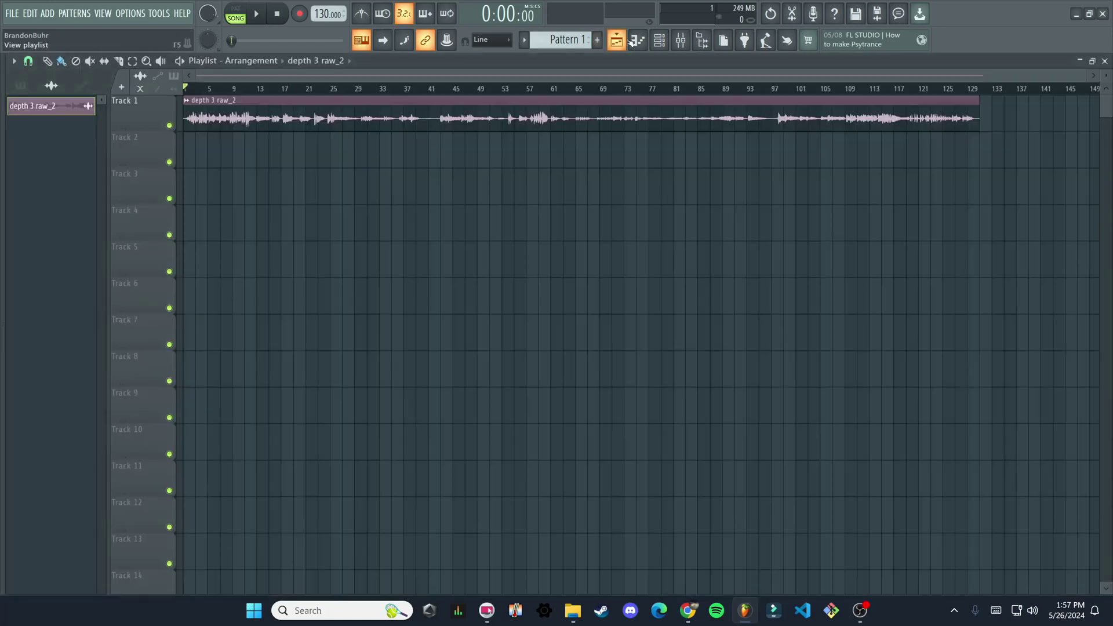
click(629, 41)
click(629, 40)
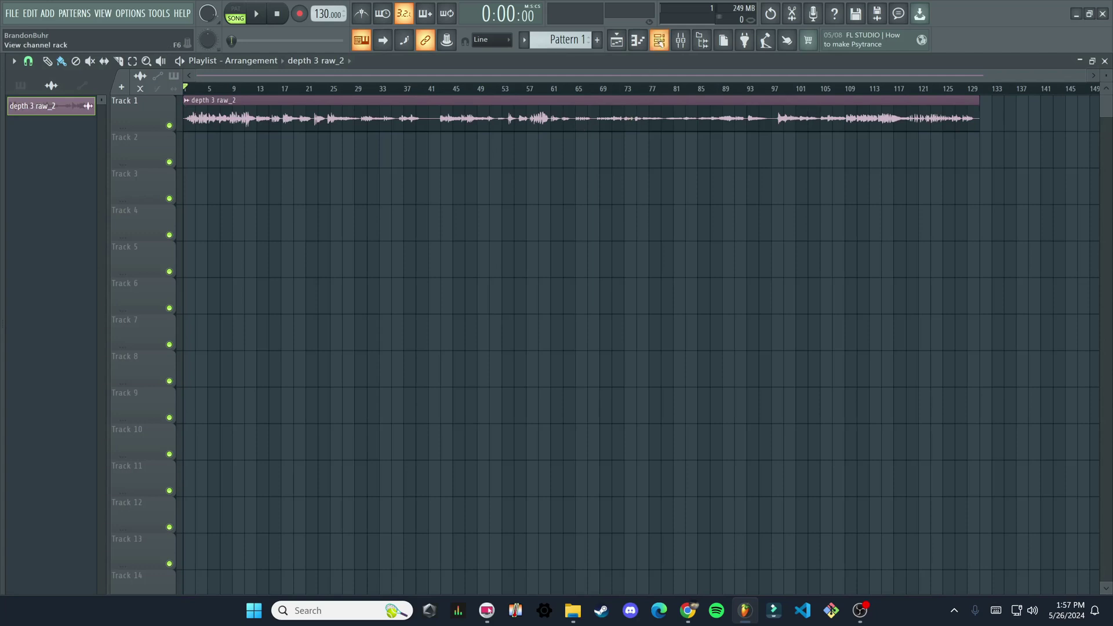
click(638, 41)
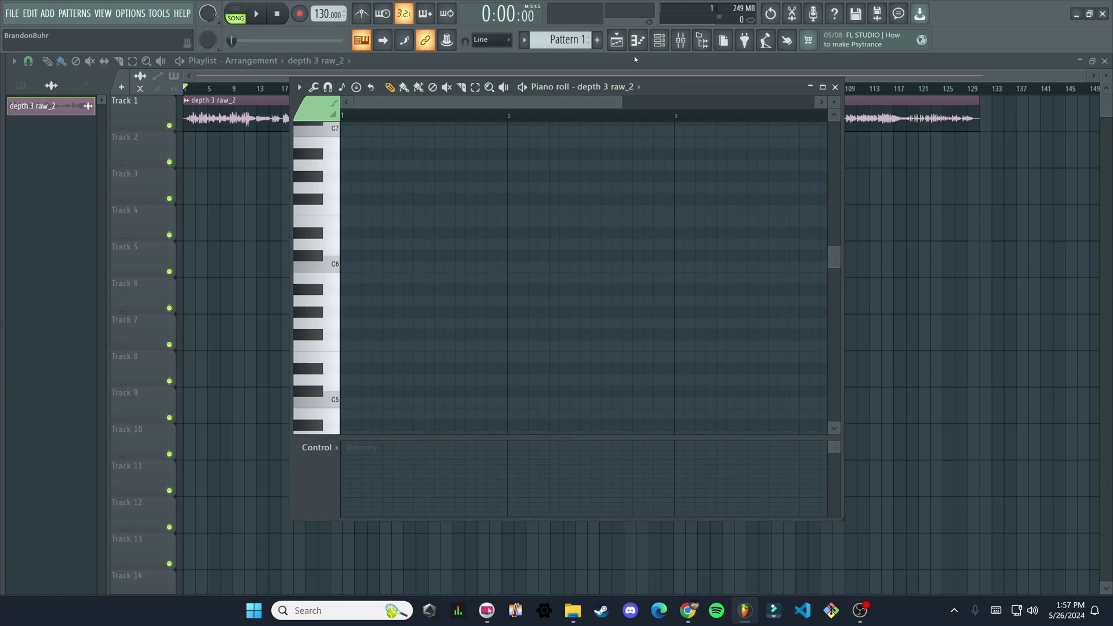
click(664, 42)
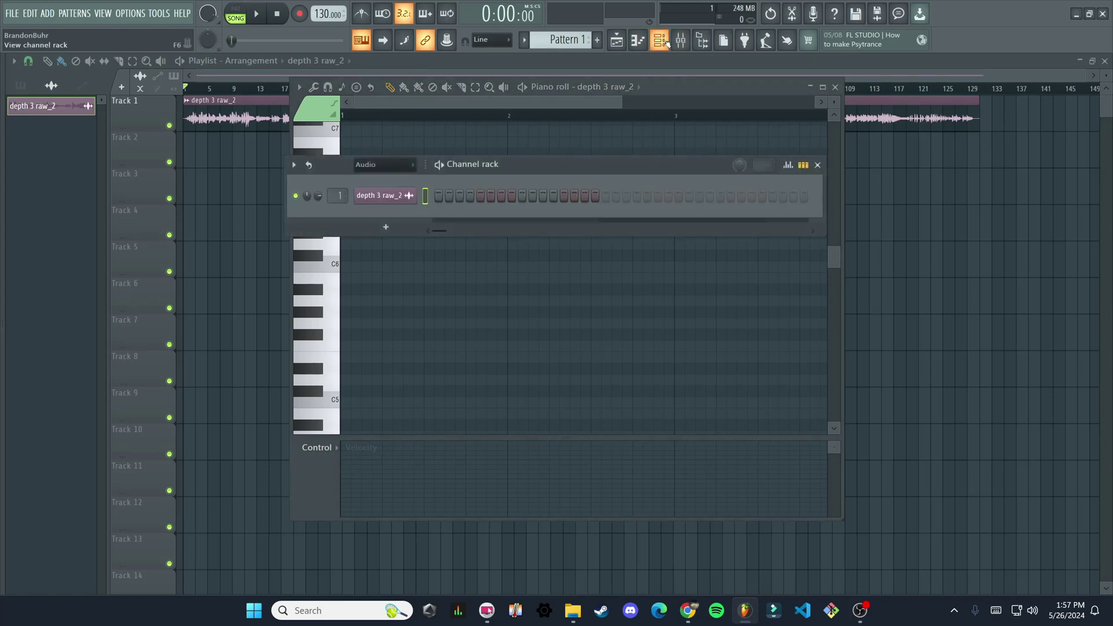
click(680, 42)
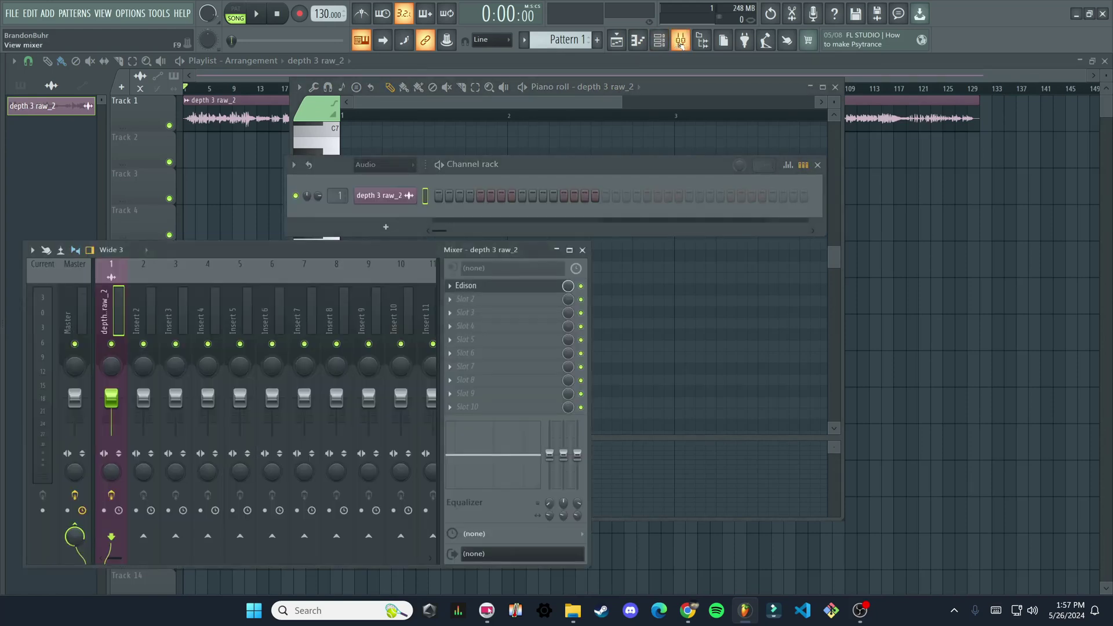
click(703, 42)
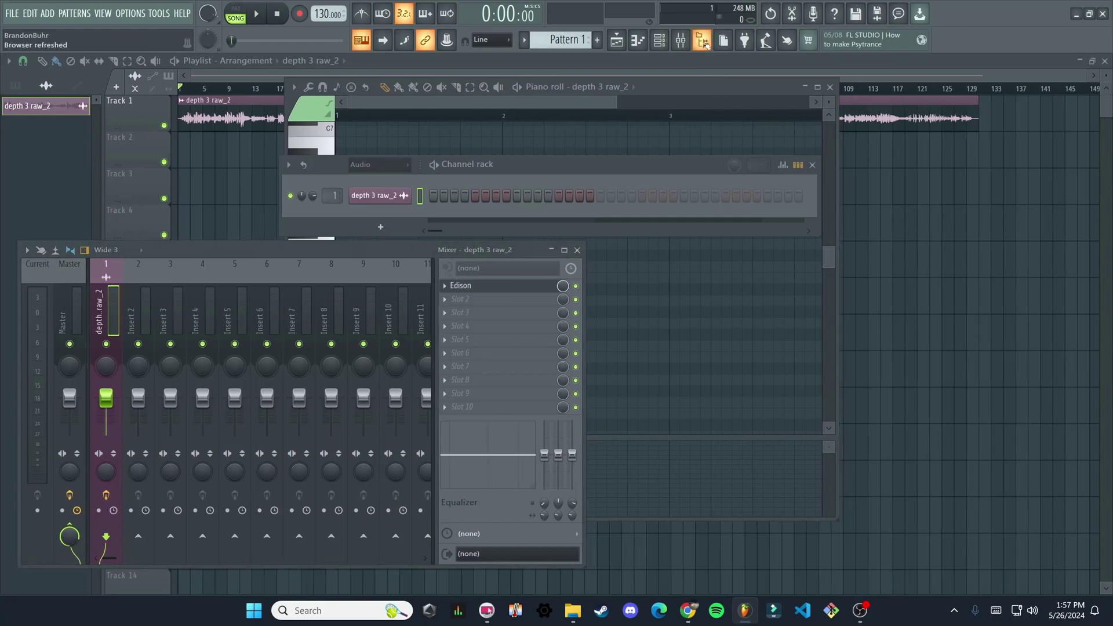
Move the mixer to the right and open Edison from its insert slot.
drag(373, 253, 645, 251)
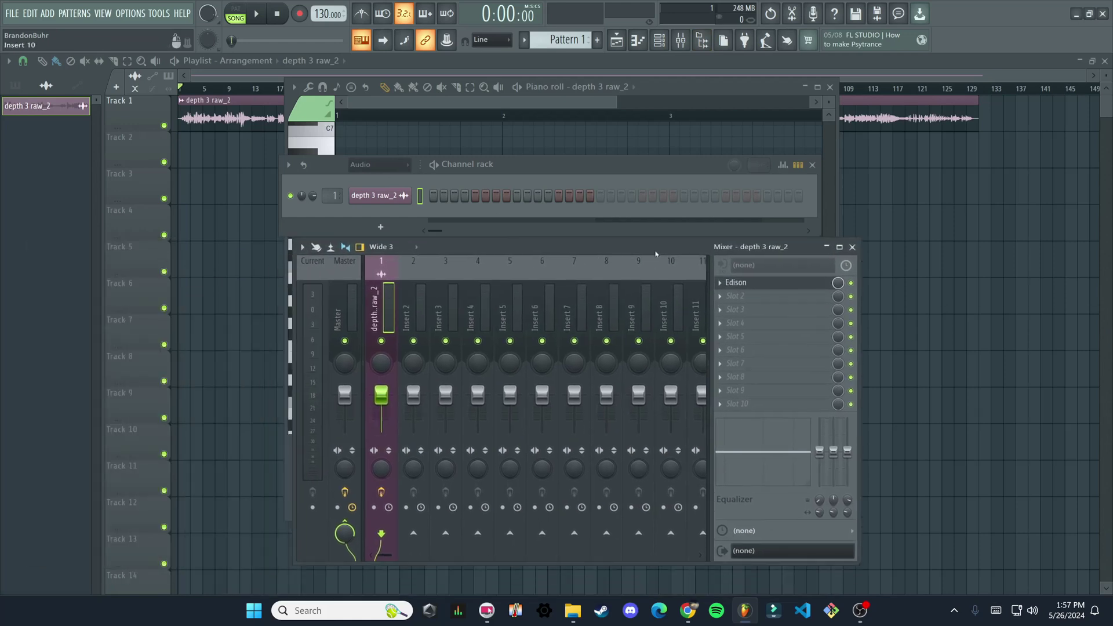
click(680, 40)
click(680, 40)
click(738, 282)
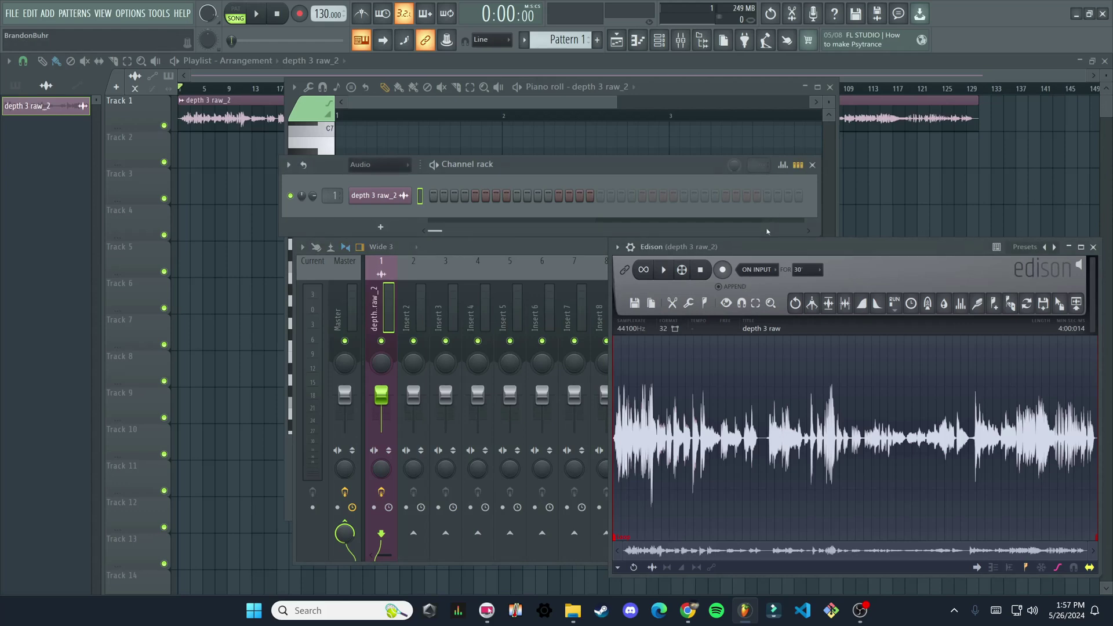
click(535, 248)
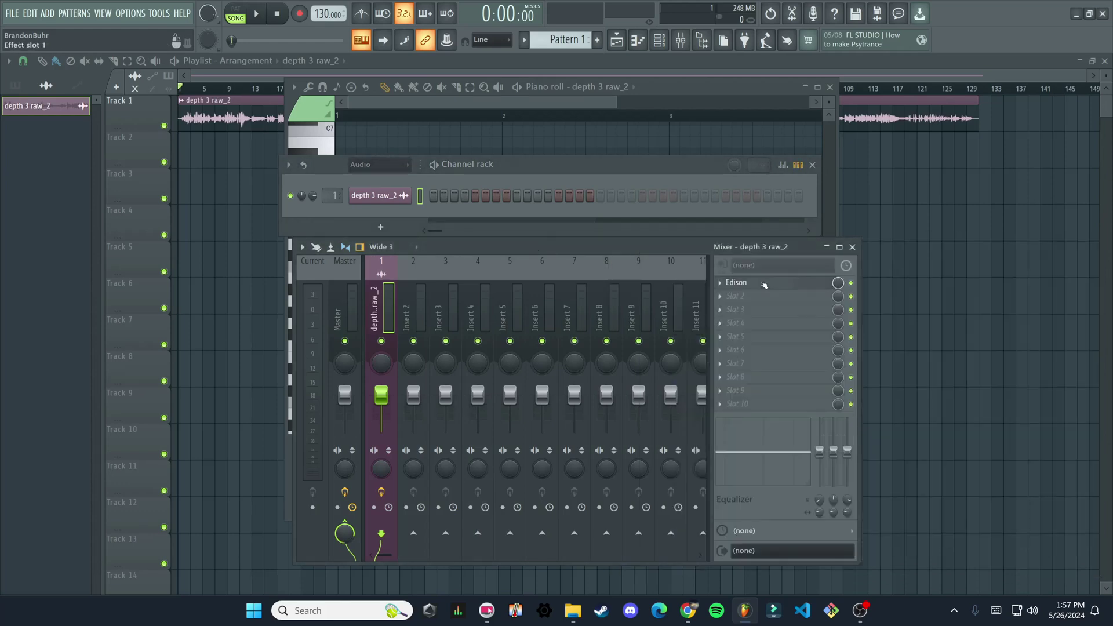
click(764, 286)
Move and enlarge Edison over the mixer, then close all floating windows with F12.
drag(829, 254, 829, 371)
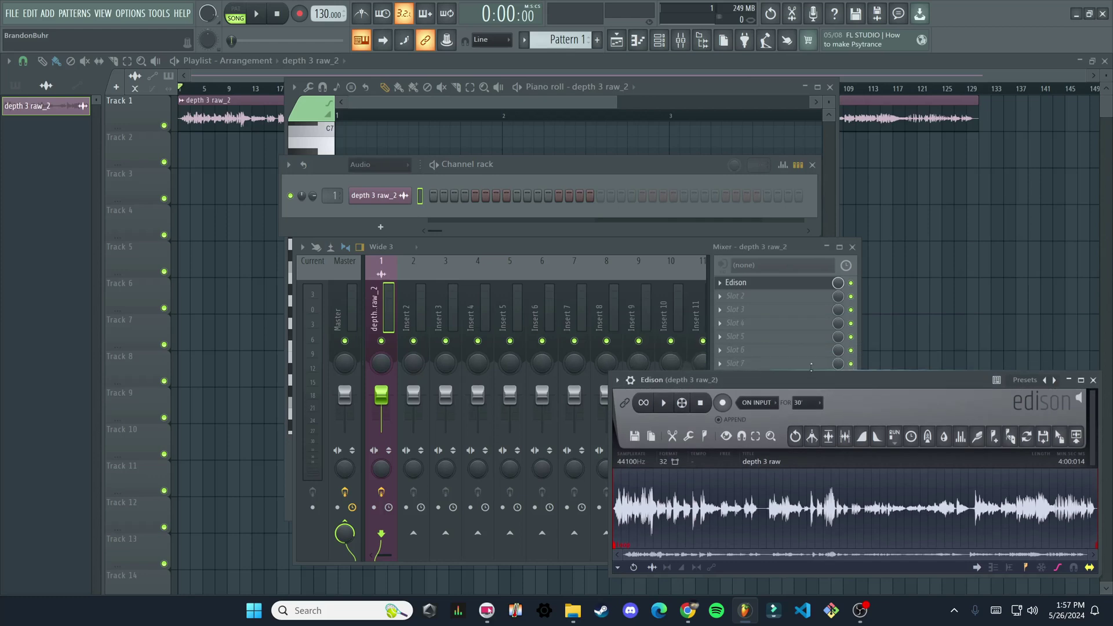
click(795, 282)
click(795, 282)
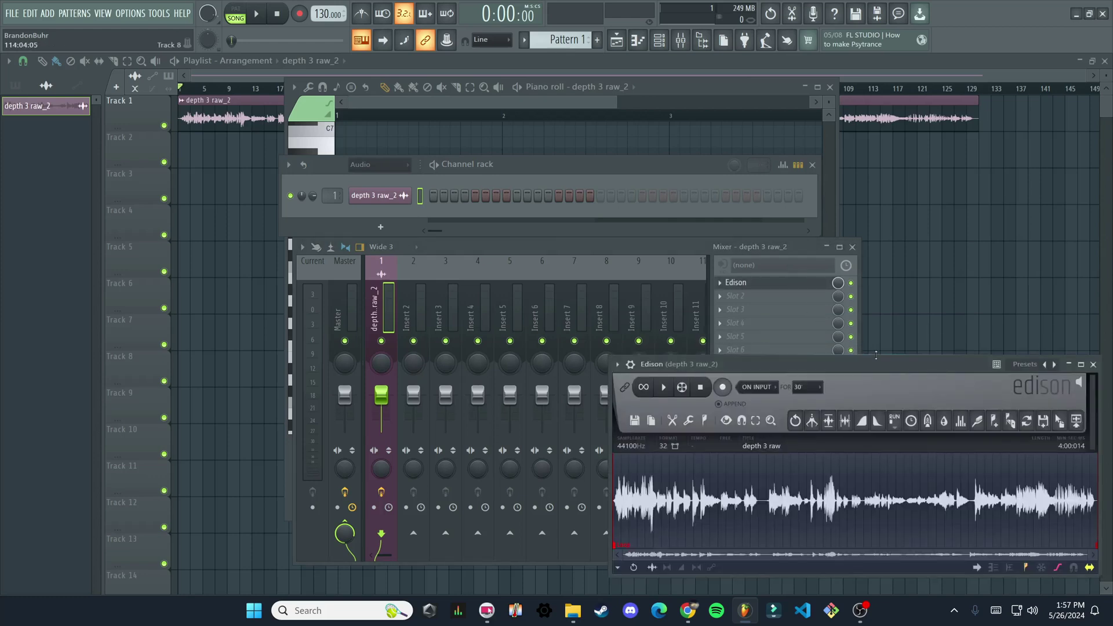
drag(874, 350, 913, 161)
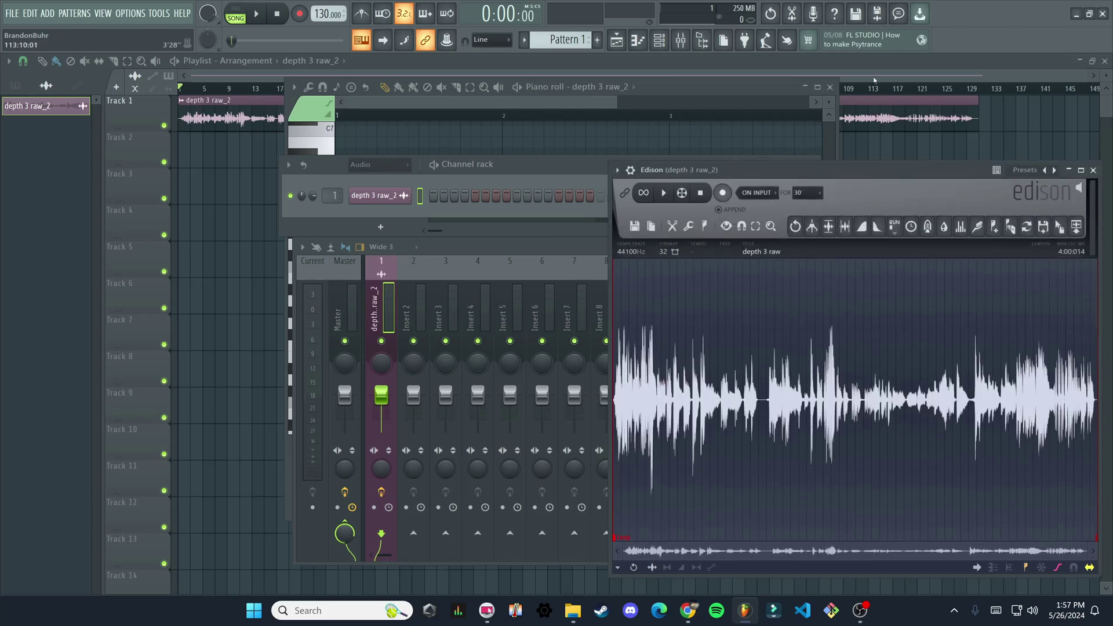
key(F12)
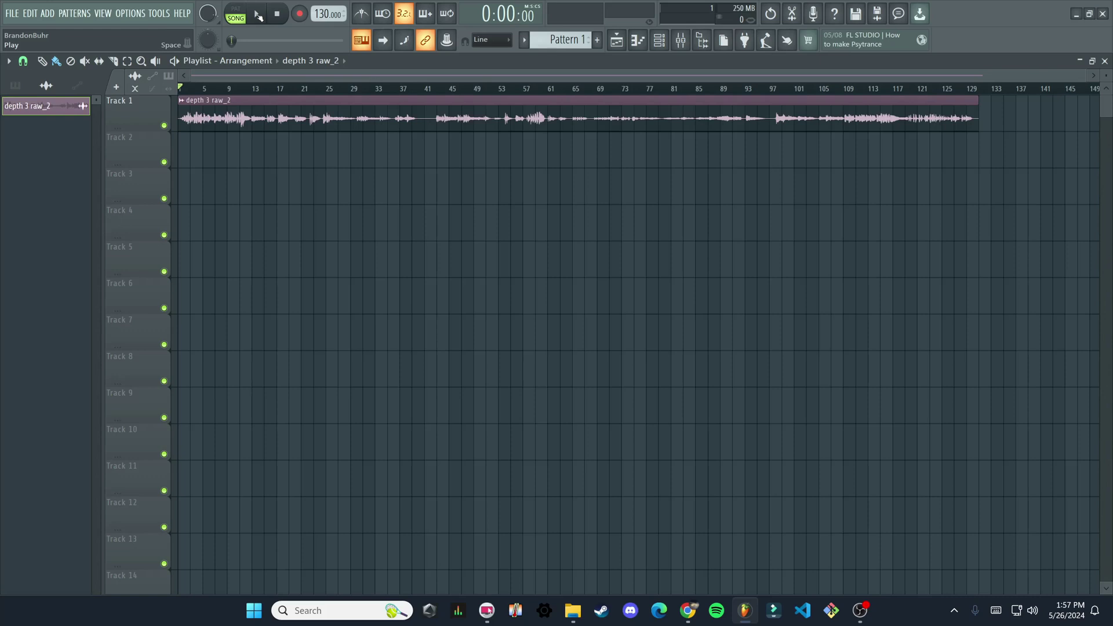
Play the depth 3 raw_2 clip, stop and rewind, then replay for about 11 seconds and pause.
click(259, 16)
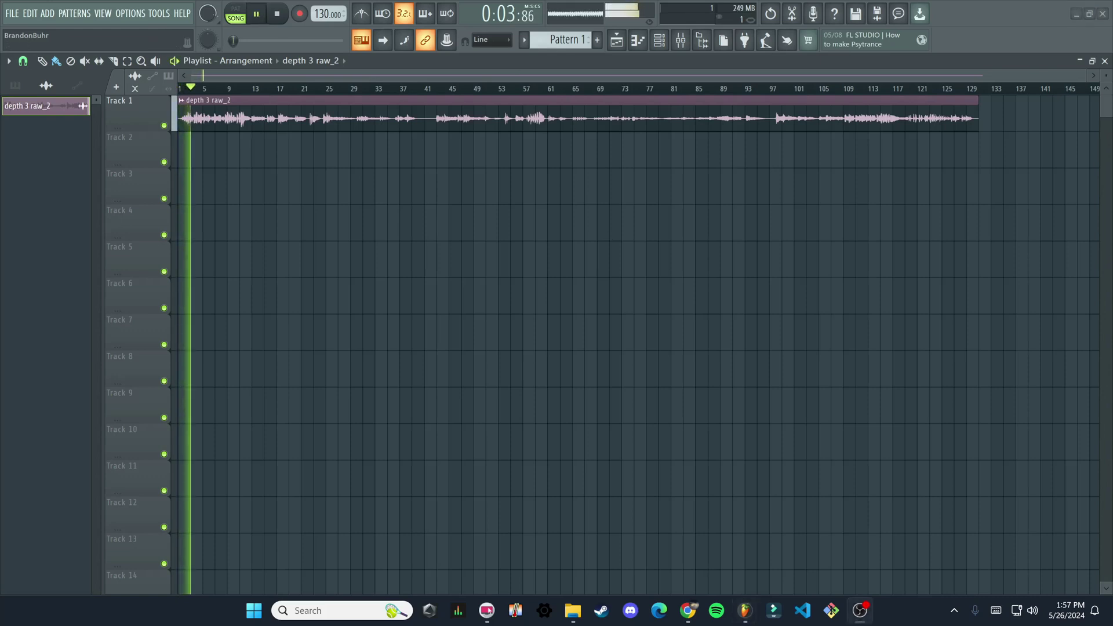
click(282, 19)
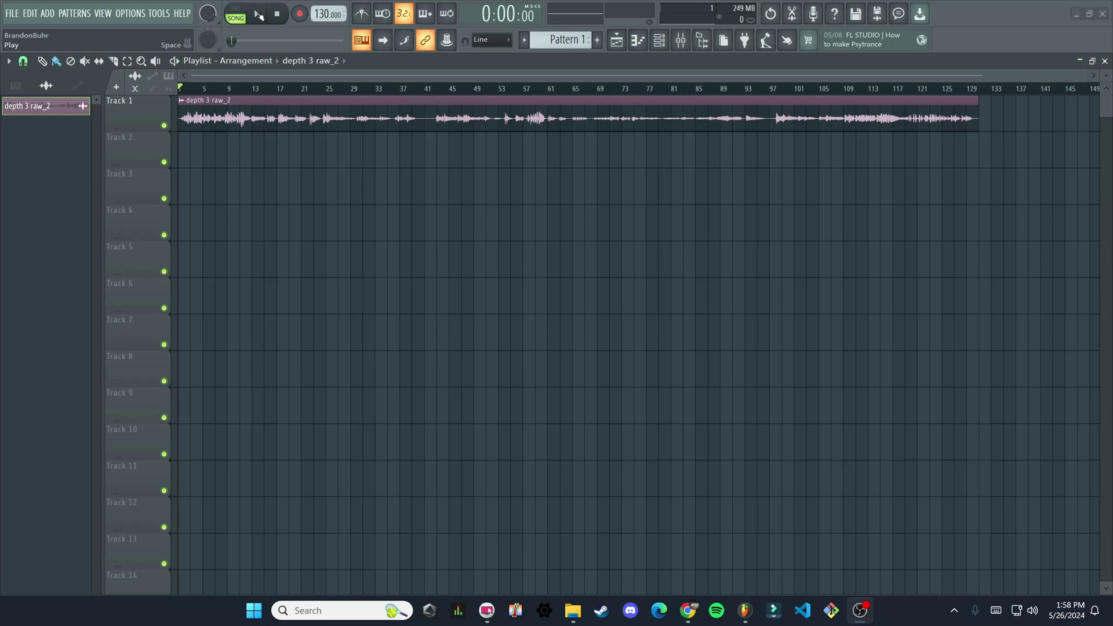
click(259, 15)
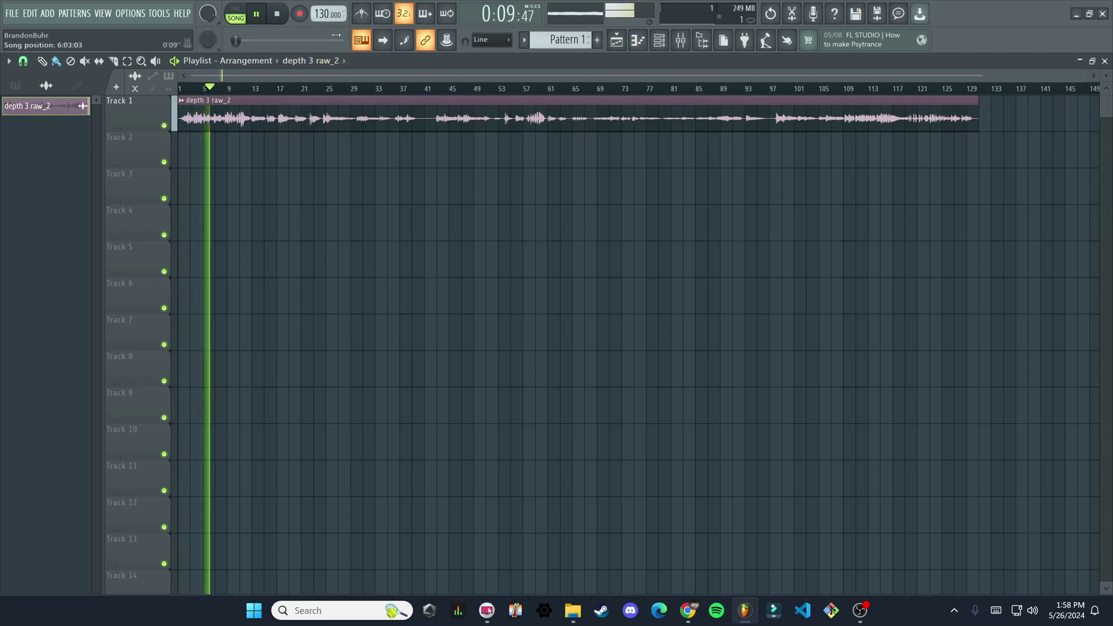
click(259, 14)
key(space)
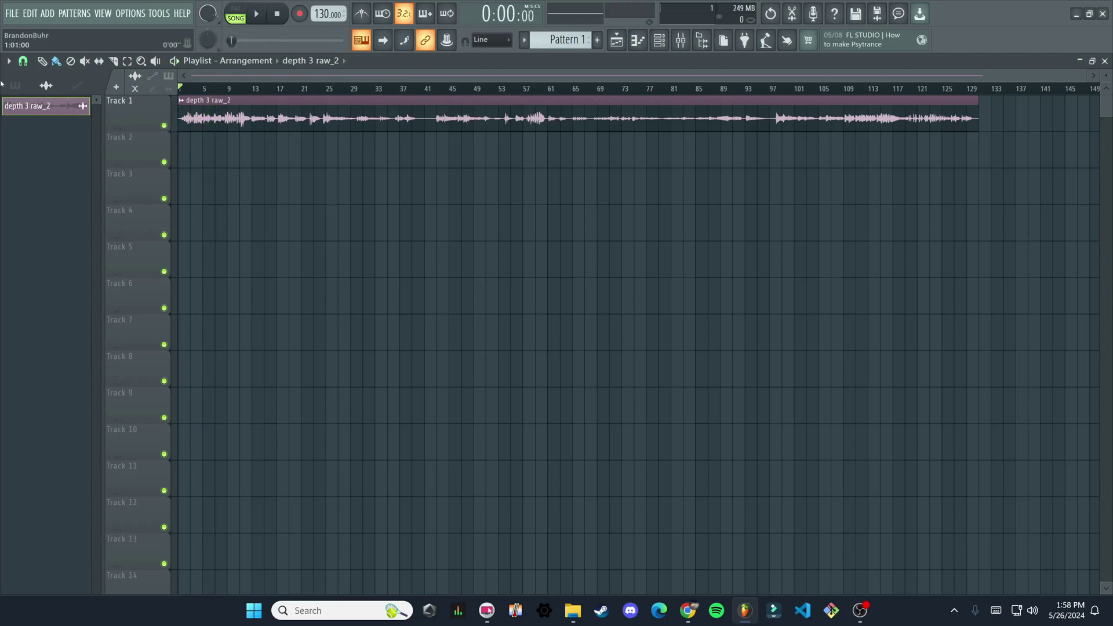